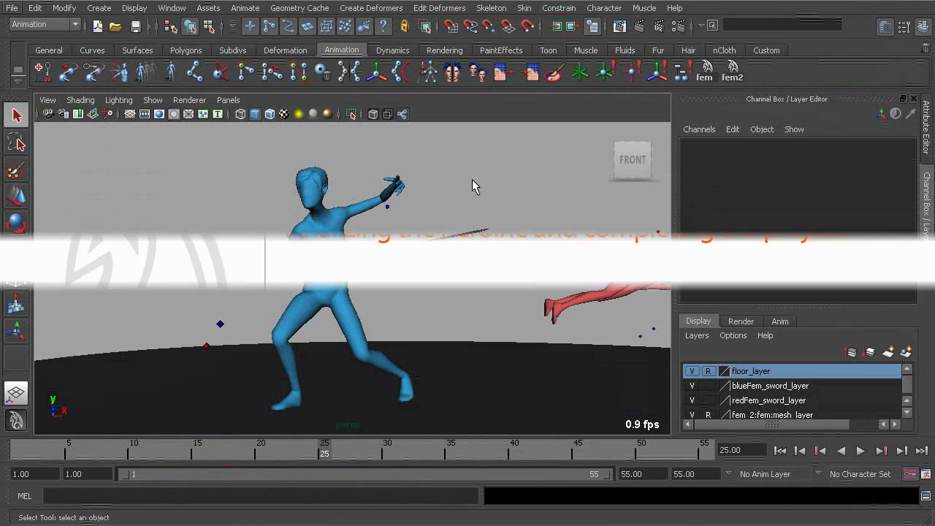
# Orbit to a back-left view of the blue heroine and scrub to frame 30.
pyautogui.moveTo(309, 301)
pyautogui.keyDown('alt'); pyautogui.mouseDown()
pyautogui.moveTo(392, 319)
pyautogui.moveTo(437, 311)
pyautogui.moveTo(460, 268)
pyautogui.moveTo(428, 246)
pyautogui.mouseUp(); pyautogui.keyUp('alt')
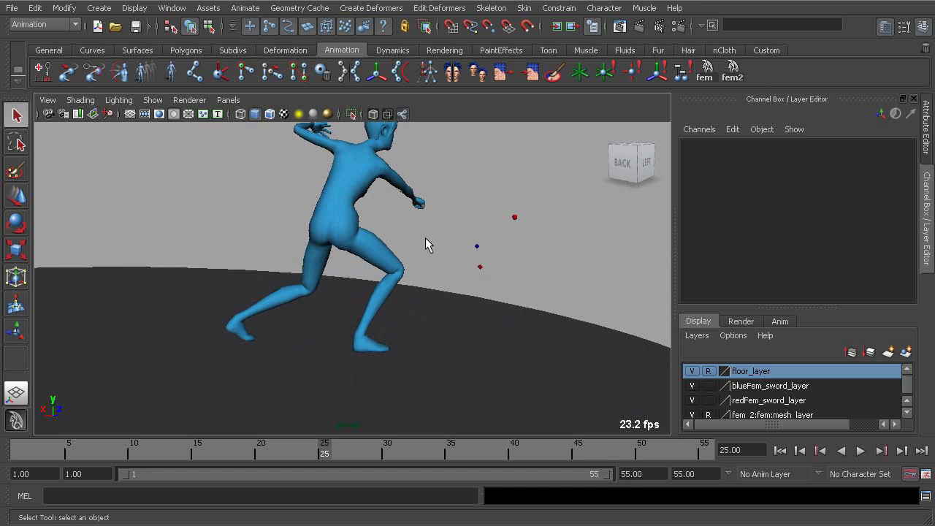
pyautogui.moveTo(324, 447)
pyautogui.mouseDown()
pyautogui.moveTo(263, 446)
pyautogui.moveTo(388, 459)
pyautogui.mouseUp()
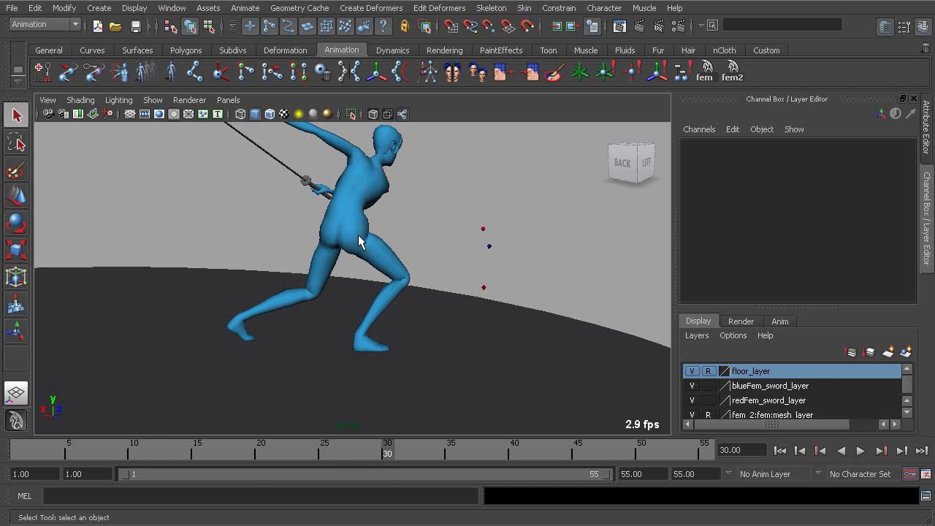
# Show NURBS curves, select the cc_r_leg01 foot control, and return to frame 25.
pyautogui.click(152, 100)
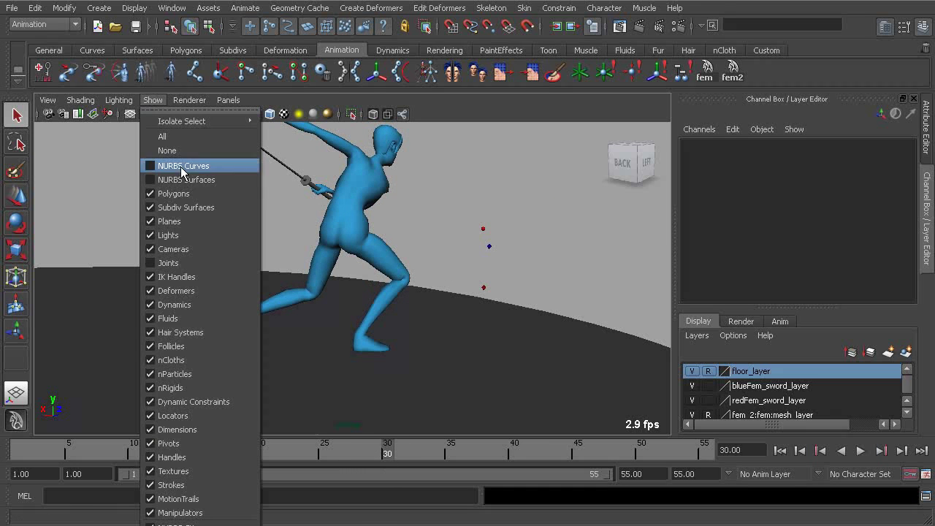
pyautogui.click(188, 169)
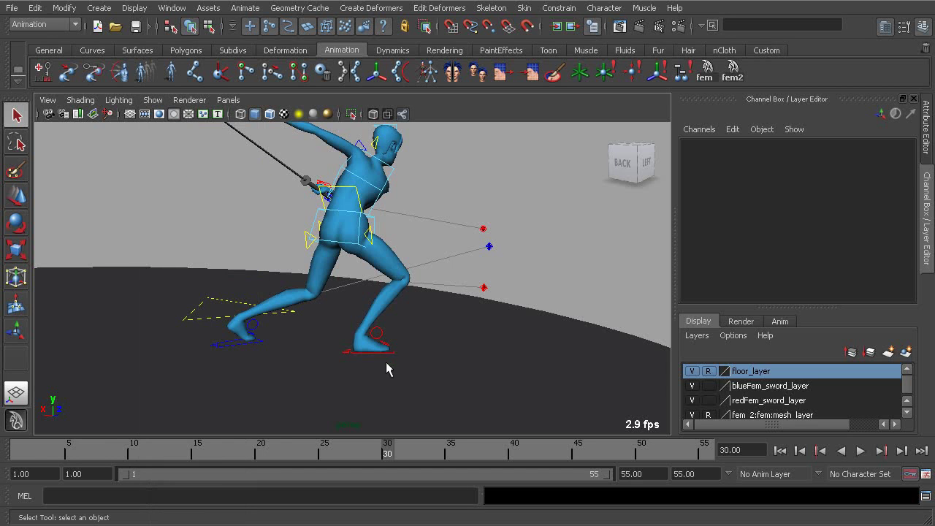
pyautogui.click(378, 354)
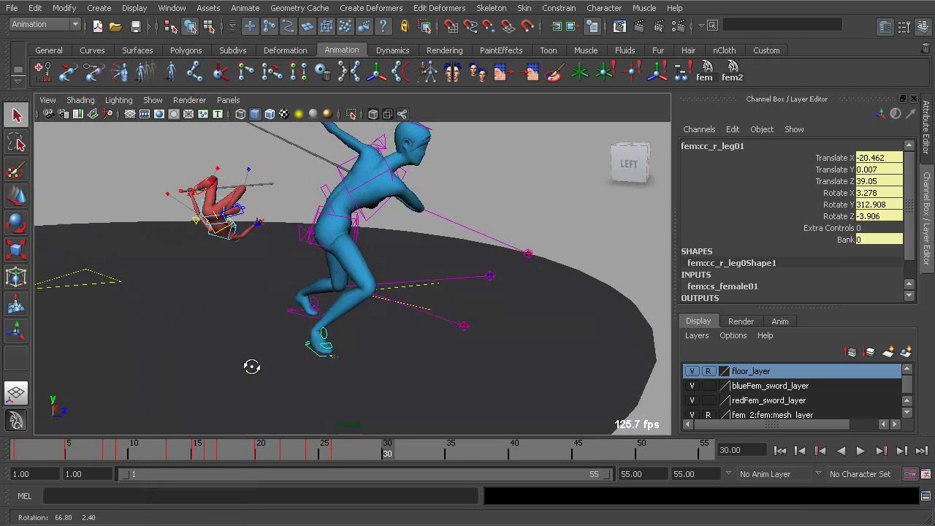
pyautogui.moveTo(358, 456)
pyautogui.mouseDown()
pyautogui.moveTo(288, 453)
pyautogui.moveTo(324, 454)
pyautogui.mouseUp()
pyautogui.keyDown('alt'); pyautogui.moveTo(399, 376); pyautogui.dragTo(358, 363); pyautogui.keyUp('alt')
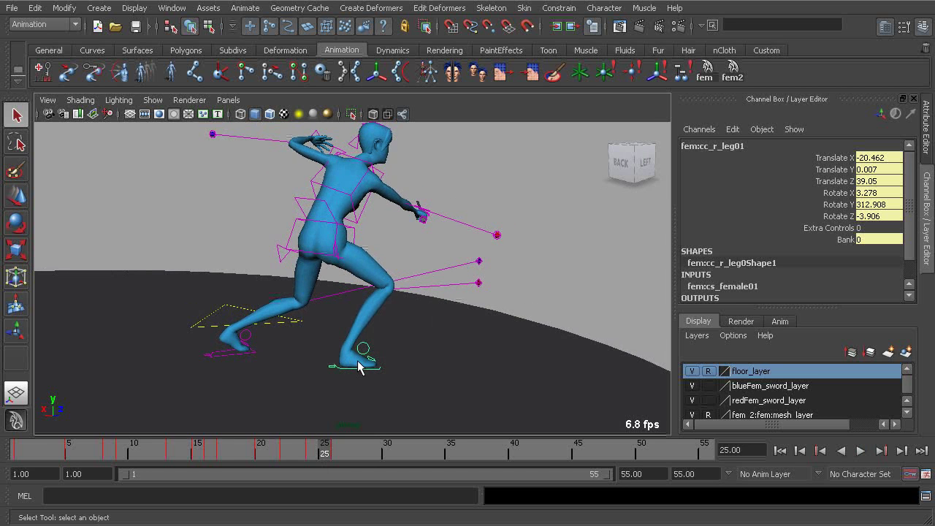
# Open the Graph Editor with only the foot's Translate Z curve shown and framed.
pyautogui.press('g')
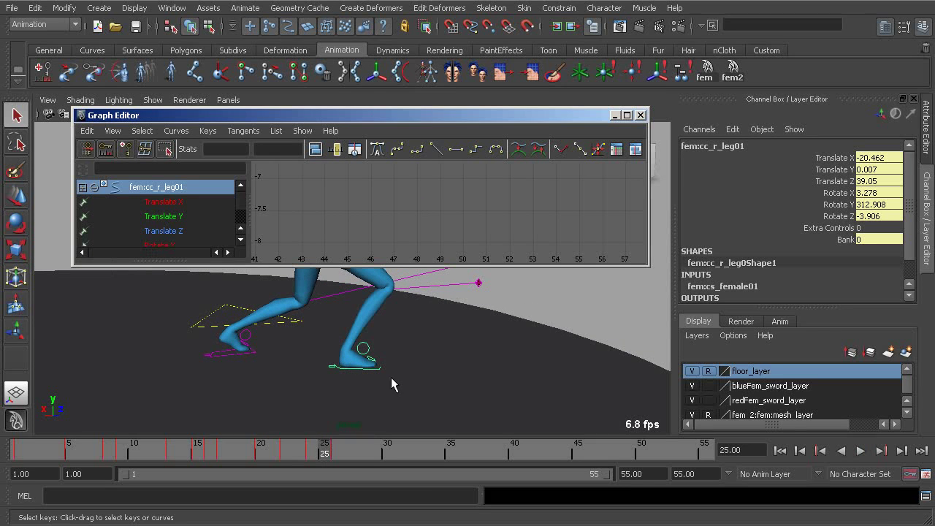
pyautogui.press('w')
pyautogui.keyDown('alt'); pyautogui.moveTo(407, 362); pyautogui.dragTo(377, 372); pyautogui.keyUp('alt')
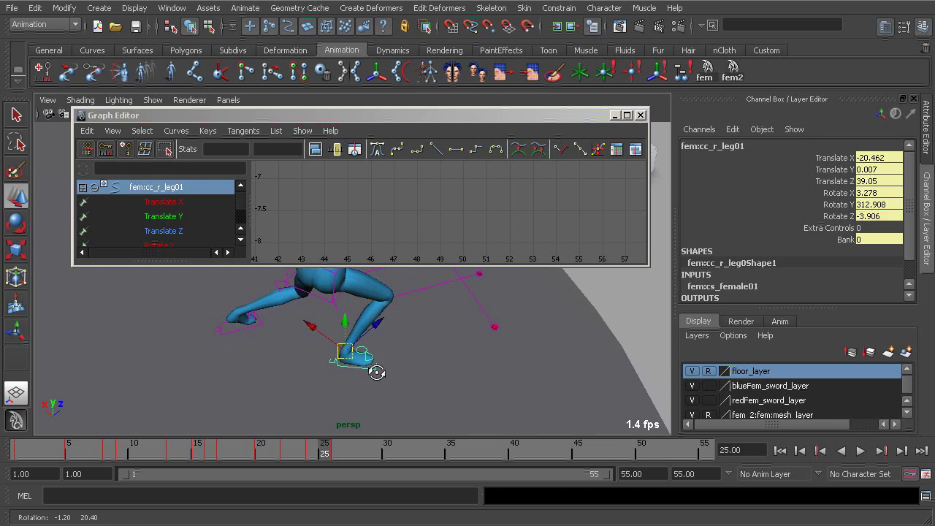
pyautogui.click(179, 234)
pyautogui.press('f')
pyautogui.scroll(2, 409, 248)
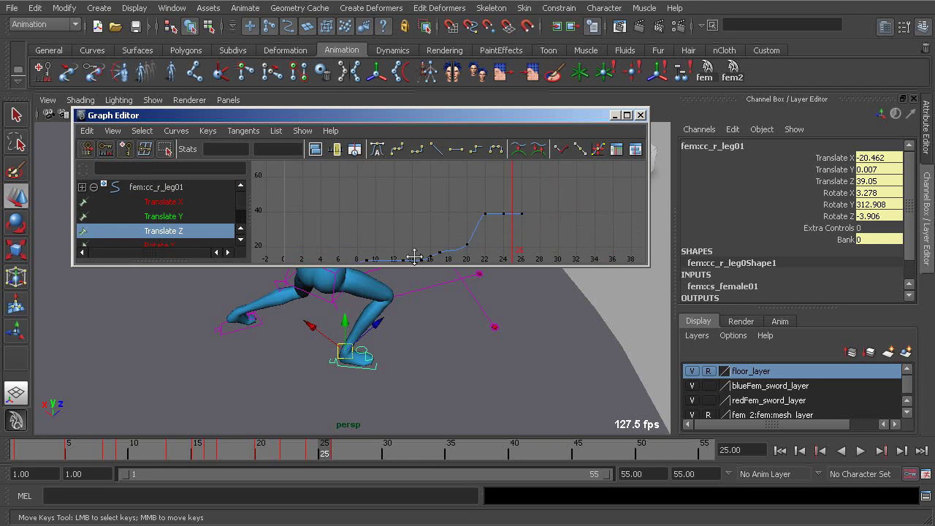
pyautogui.scroll(2, 392, 236)
pyautogui.scroll(2, 385, 214)
# Raise the held Translate Z keys from frame 22 from 39.05 to about 42.26.
pyautogui.moveTo(351, 197); pyautogui.dragTo(397, 226)
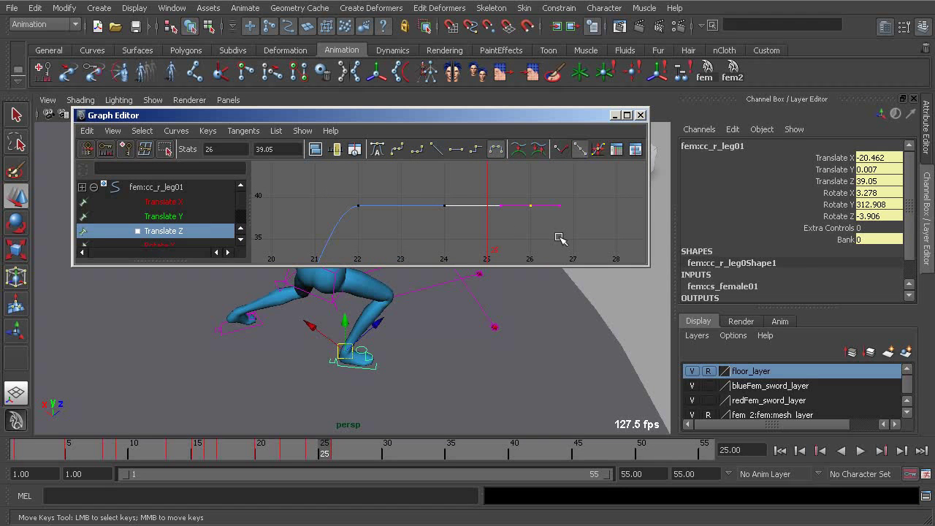
pyautogui.moveTo(584, 243); pyautogui.dragTo(585, 243)
pyautogui.moveTo(438, 236); pyautogui.dragTo(456, 218, button='middle')
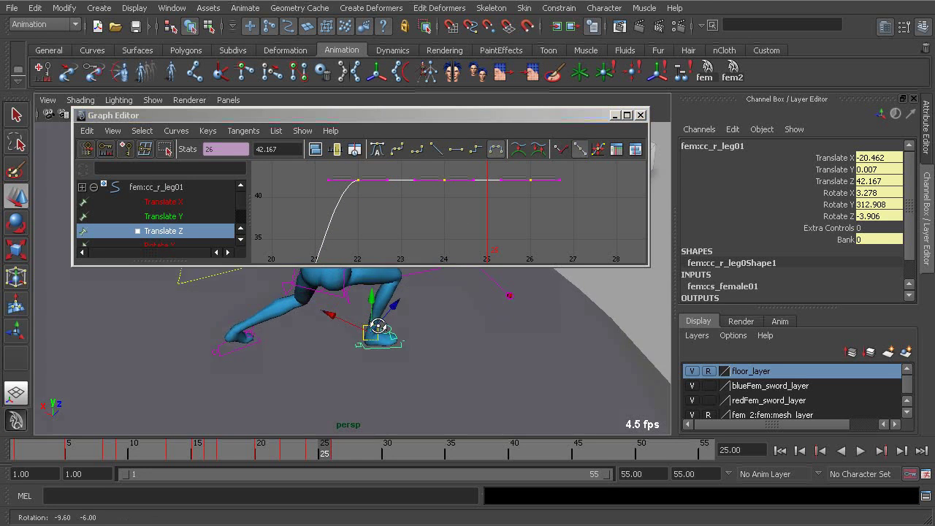
pyautogui.moveTo(380, 314)
pyautogui.keyDown('alt'); pyautogui.mouseDown()
pyautogui.moveTo(426, 304)
pyautogui.moveTo(435, 343)
pyautogui.moveTo(418, 326)
pyautogui.mouseUp(); pyautogui.keyUp('alt')
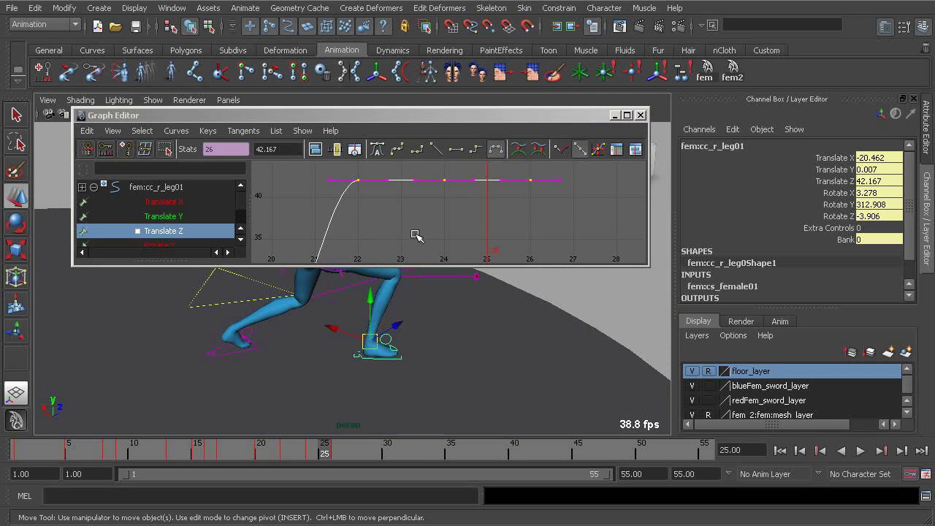
pyautogui.moveTo(416, 235); pyautogui.dragTo(421, 212, button='middle')
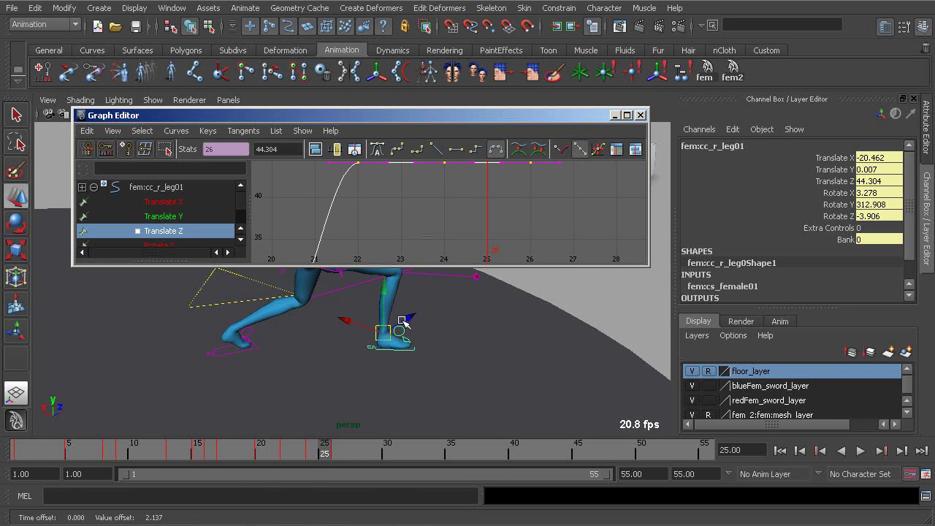
pyautogui.moveTo(403, 321)
pyautogui.keyDown('alt'); pyautogui.mouseDown()
pyautogui.moveTo(453, 367)
pyautogui.moveTo(423, 348)
pyautogui.moveTo(446, 393)
pyautogui.moveTo(387, 390)
pyautogui.moveTo(374, 352)
pyautogui.mouseUp(); pyautogui.keyUp('alt')
pyautogui.moveTo(413, 234); pyautogui.dragTo(407, 215, button='middle')
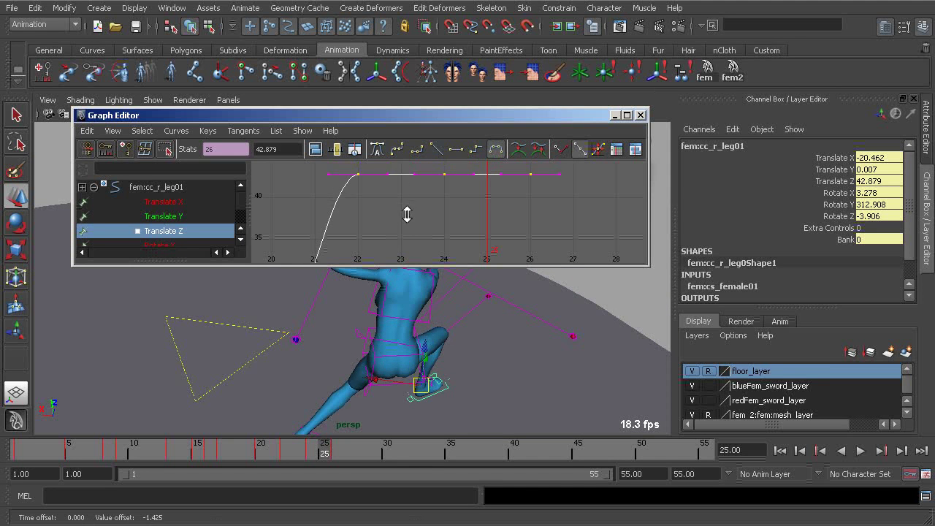
# Lower the Translate X keys at frames 22–26 from -20.462 to -22.089.
pyautogui.click(181, 203)
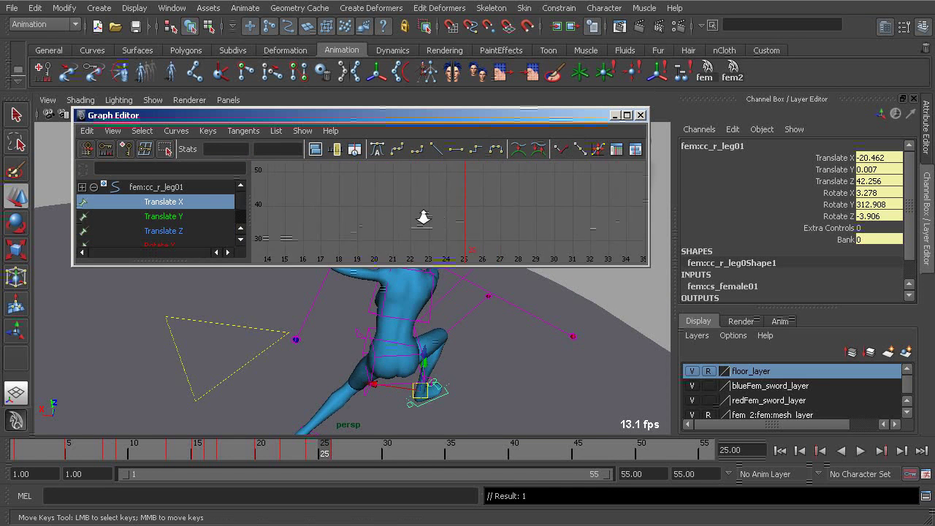
pyautogui.press('f')
pyautogui.scroll(2, 359, 195)
pyautogui.scroll(2, 390, 200)
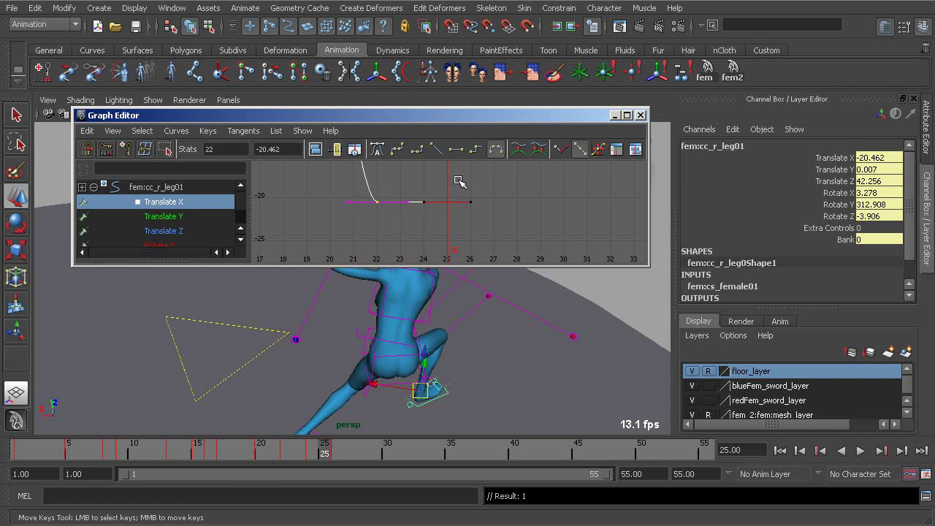
pyautogui.moveTo(490, 225); pyautogui.dragTo(489, 225)
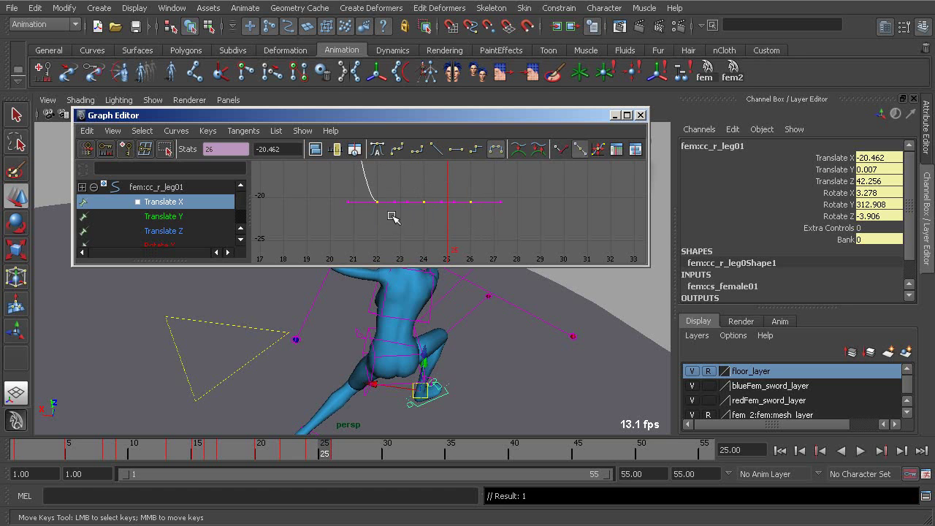
pyautogui.moveTo(421, 188); pyautogui.dragTo(435, 222, button='middle')
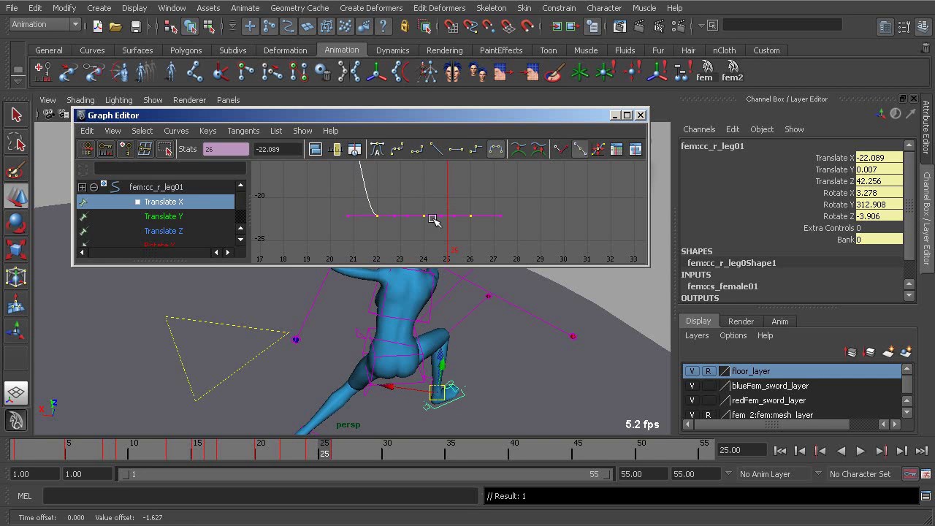
pyautogui.moveTo(501, 387)
pyautogui.keyDown('alt'); pyautogui.mouseDown()
pyautogui.moveTo(443, 339)
pyautogui.moveTo(245, 349)
pyautogui.mouseUp(); pyautogui.keyUp('alt')
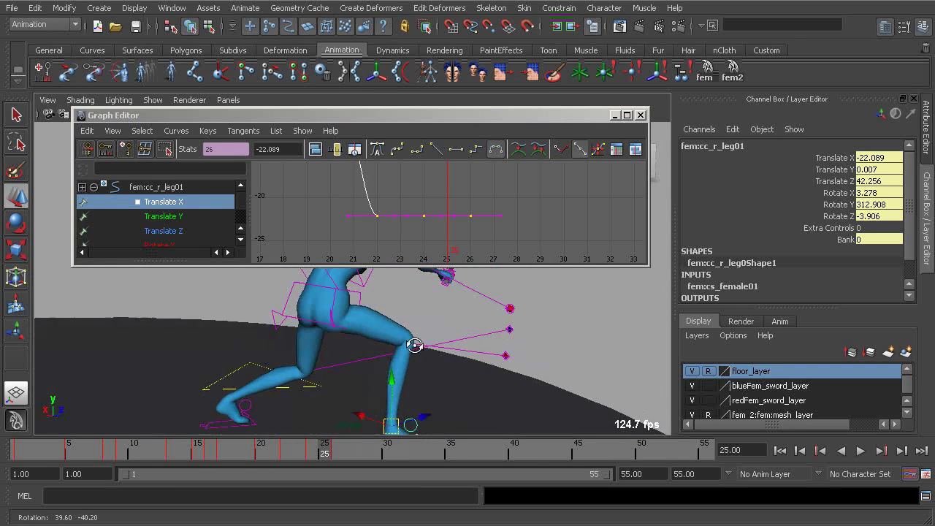
pyautogui.moveTo(245, 349)
pyautogui.keyDown('alt'); pyautogui.mouseDown()
pyautogui.moveTo(320, 443)
pyautogui.moveTo(299, 443)
pyautogui.mouseUp(); pyautogui.keyUp('alt')
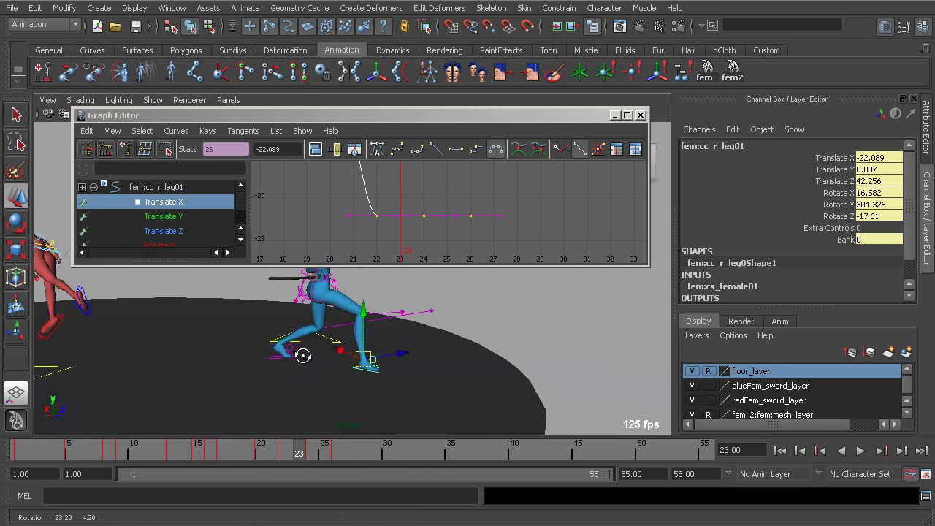
pyautogui.keyDown('alt'); pyautogui.moveTo(339, 351); pyautogui.dragTo(327, 404); pyautogui.keyUp('alt')
pyautogui.moveTo(299, 453); pyautogui.dragTo(287, 457)
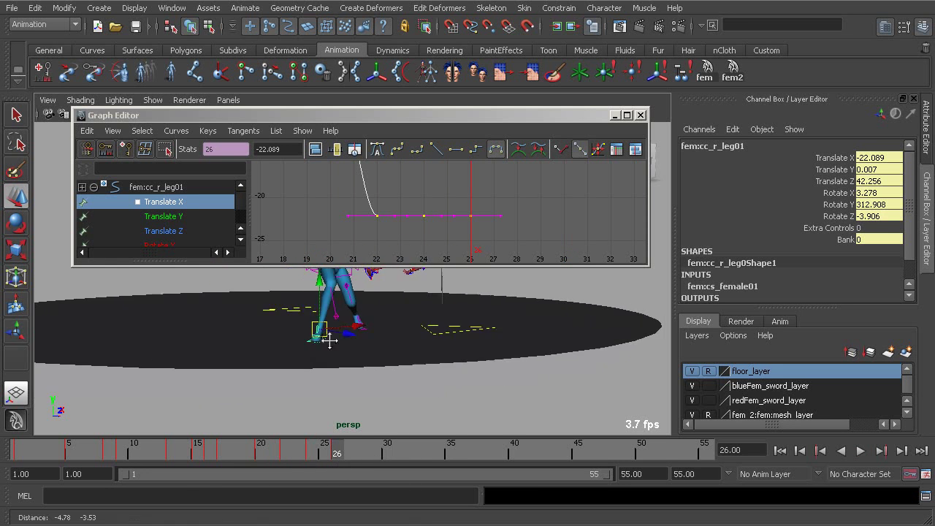
pyautogui.moveTo(292, 380)
pyautogui.keyDown('alt'); pyautogui.mouseDown()
pyautogui.moveTo(426, 352)
pyautogui.moveTo(407, 380)
pyautogui.mouseUp(); pyautogui.keyUp('alt')
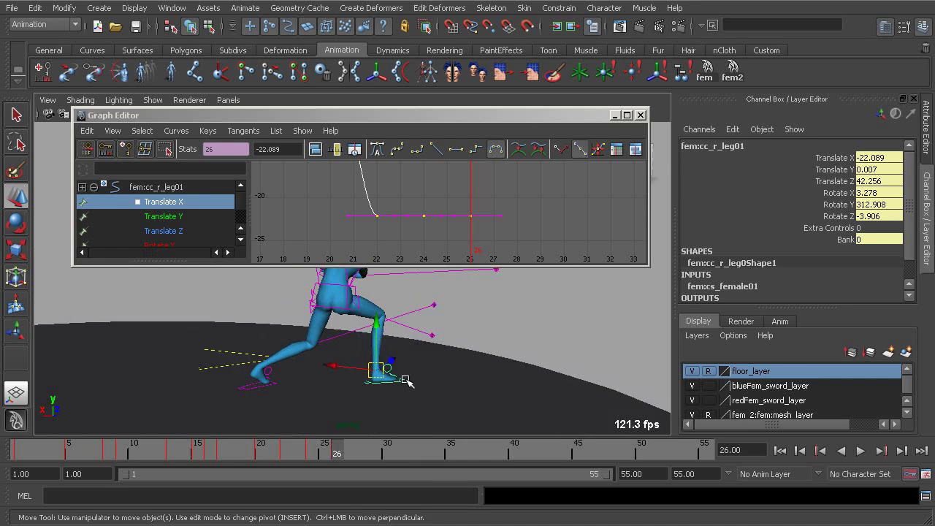
pyautogui.moveTo(334, 455)
pyautogui.mouseDown()
pyautogui.moveTo(274, 453)
pyautogui.moveTo(286, 454)
pyautogui.mouseUp()
pyautogui.moveTo(372, 390)
pyautogui.keyDown('alt'); pyautogui.mouseDown(button='right')
pyautogui.moveTo(376, 341)
pyautogui.moveTo(368, 355)
pyautogui.moveTo(448, 375)
pyautogui.moveTo(411, 355)
pyautogui.mouseUp(button='right'); pyautogui.keyUp('alt')
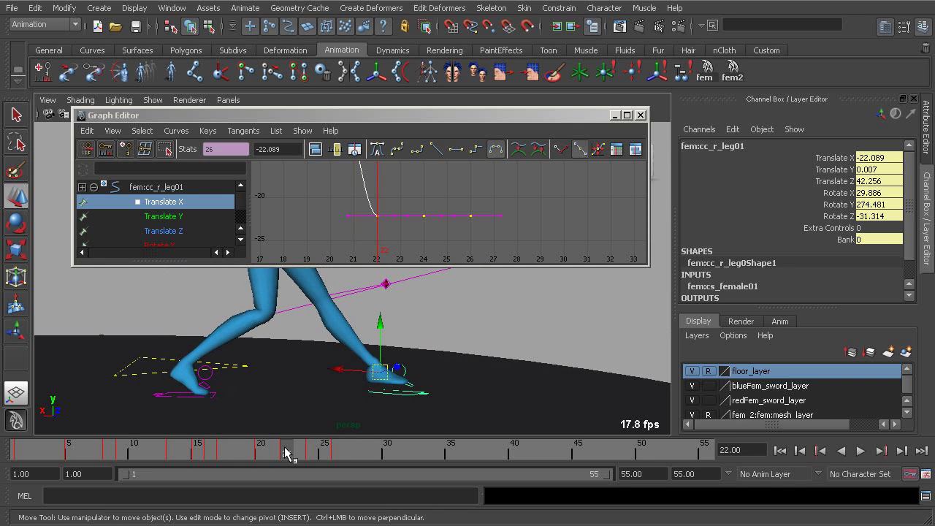
pyautogui.moveTo(286, 454)
pyautogui.mouseDown()
pyautogui.moveTo(273, 453)
pyautogui.moveTo(286, 454)
pyautogui.mouseUp()
pyautogui.keyDown('alt'); pyautogui.moveTo(407, 390); pyautogui.dragTo(402, 358, button='middle'); pyautogui.keyUp('alt')
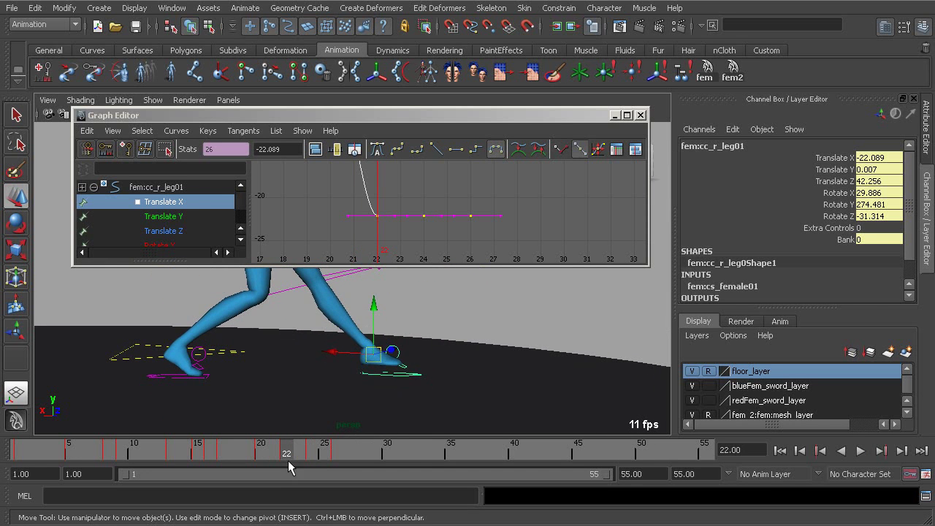
pyautogui.moveTo(289, 461)
pyautogui.mouseDown()
pyautogui.moveTo(271, 455)
pyautogui.moveTo(298, 457)
pyautogui.moveTo(274, 454)
pyautogui.moveTo(287, 455)
pyautogui.mouseUp()
pyautogui.keyDown('alt'); pyautogui.moveTo(336, 365); pyautogui.dragTo(307, 351, button='right'); pyautogui.keyUp('alt')
pyautogui.moveTo(314, 394)
pyautogui.keyDown('alt'); pyautogui.mouseDown()
pyautogui.moveTo(331, 404)
pyautogui.moveTo(320, 333)
pyautogui.mouseUp(); pyautogui.keyUp('alt')
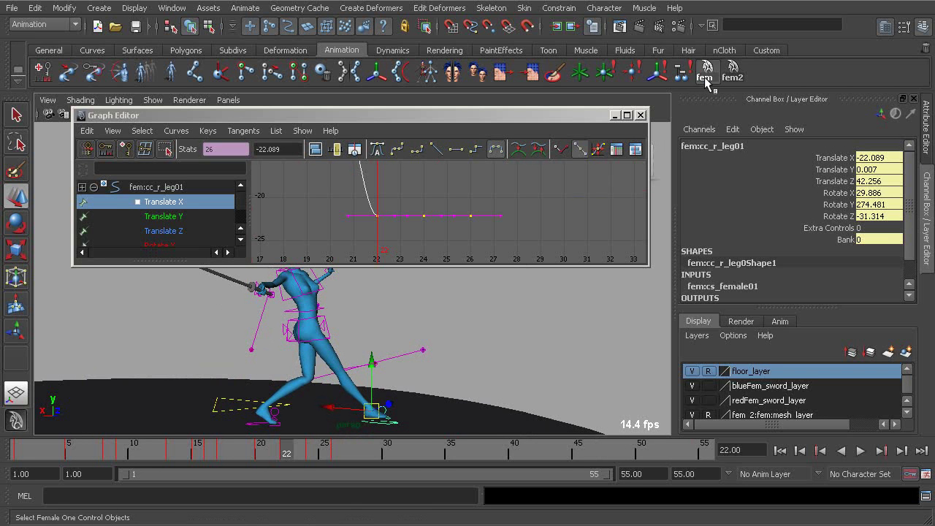
# Select the heroine's rig controls and push the right elbow control out along X.
pyautogui.click(706, 80)
pyautogui.moveTo(339, 385)
pyautogui.keyDown('alt'); pyautogui.mouseDown()
pyautogui.moveTo(370, 412)
pyautogui.moveTo(319, 431)
pyautogui.moveTo(340, 425)
pyautogui.mouseUp(); pyautogui.keyUp('alt')
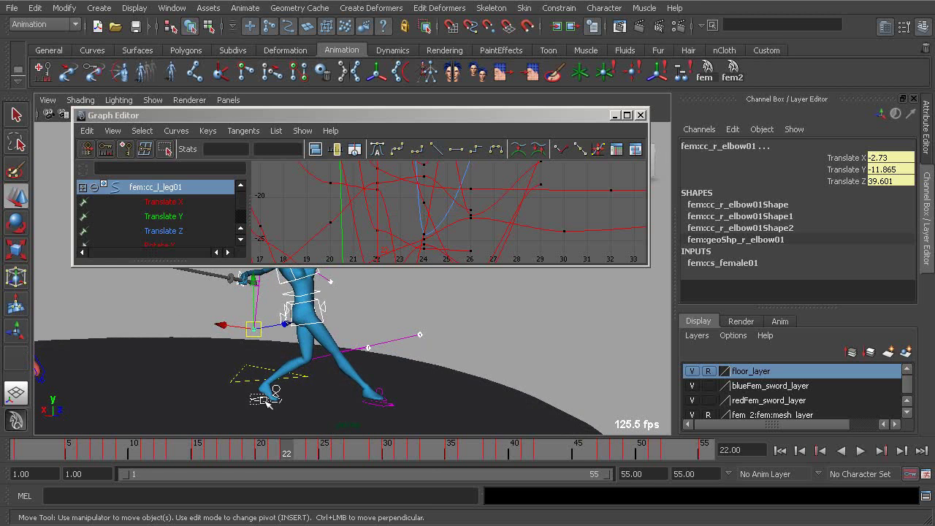
pyautogui.keyDown('alt'); pyautogui.moveTo(266, 404); pyautogui.dragTo(362, 407); pyautogui.keyUp('alt')
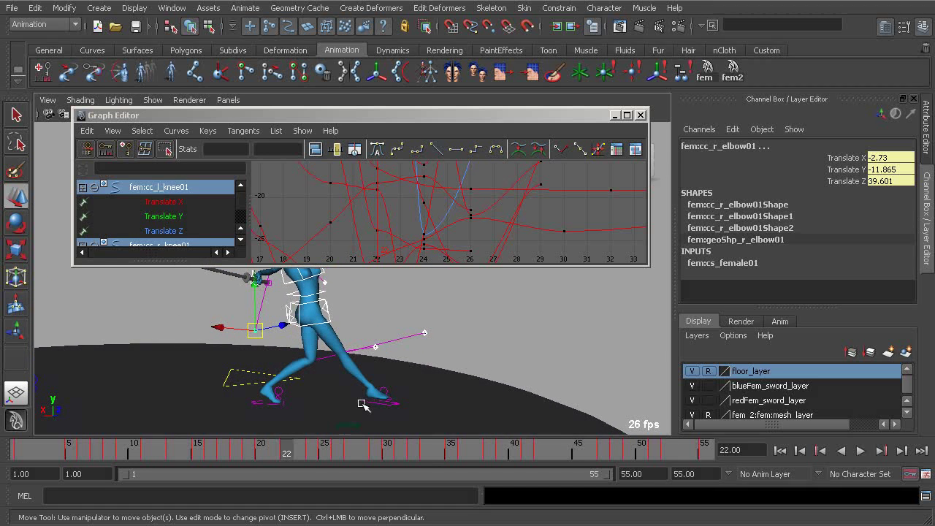
pyautogui.keyDown('alt'); pyautogui.moveTo(352, 363); pyautogui.dragTo(326, 356); pyautogui.keyUp('alt')
pyautogui.keyDown('alt'); pyautogui.moveTo(243, 366); pyautogui.dragTo(328, 324); pyautogui.keyUp('alt')
pyautogui.moveTo(219, 325); pyautogui.dragTo(424, 317)
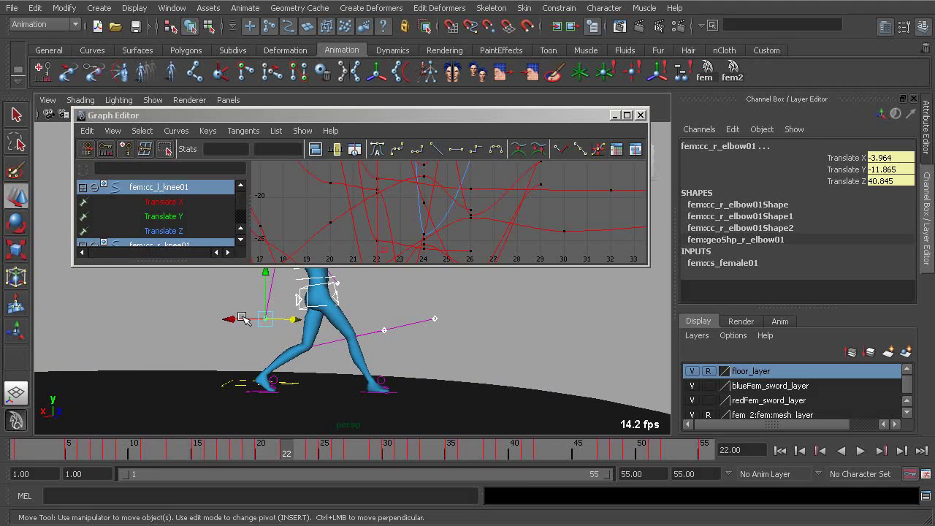
# Play the lunge from frame 23 and stop on frame 21.
pyautogui.moveTo(299, 449)
pyautogui.mouseDown()
pyautogui.moveTo(263, 446)
pyautogui.moveTo(294, 448)
pyautogui.mouseUp()
pyautogui.moveTo(401, 372)
pyautogui.keyDown('alt'); pyautogui.mouseDown()
pyautogui.moveTo(378, 409)
pyautogui.moveTo(361, 403)
pyautogui.mouseUp(); pyautogui.keyUp('alt')
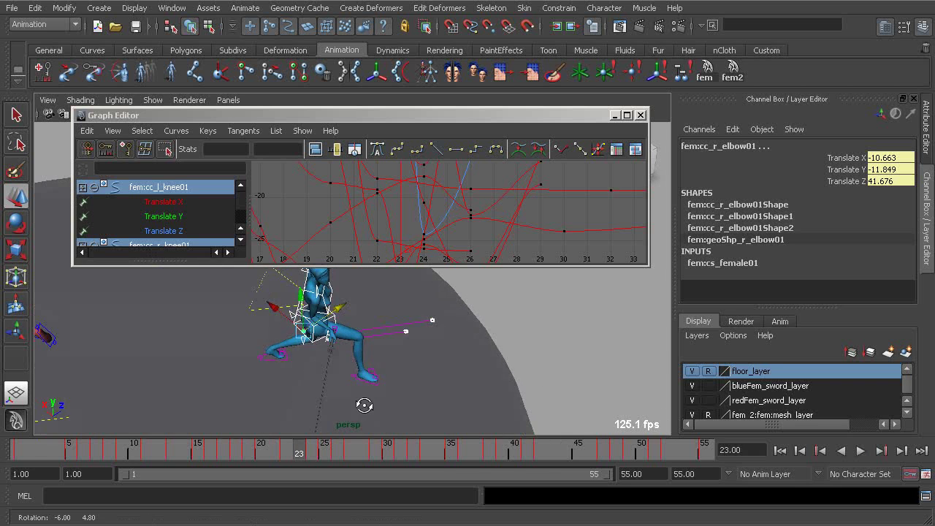
pyautogui.hotkey('alt', 'v')
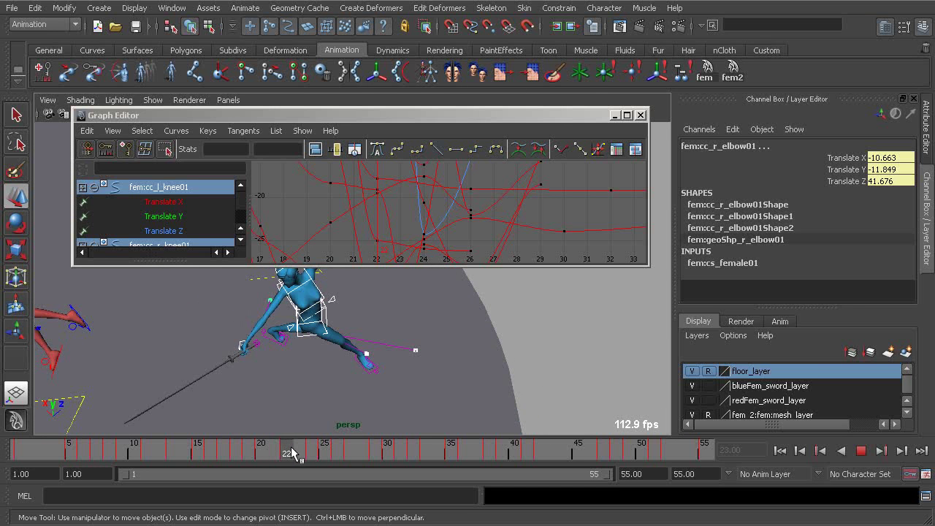
pyautogui.moveTo(291, 446); pyautogui.dragTo(273, 448)
pyautogui.keyDown('alt'); pyautogui.moveTo(278, 343); pyautogui.dragTo(358, 354); pyautogui.keyUp('alt')
# Close the Graph Editor and frame the heroine at frame 21 with nothing selected.
pyautogui.click(641, 115)
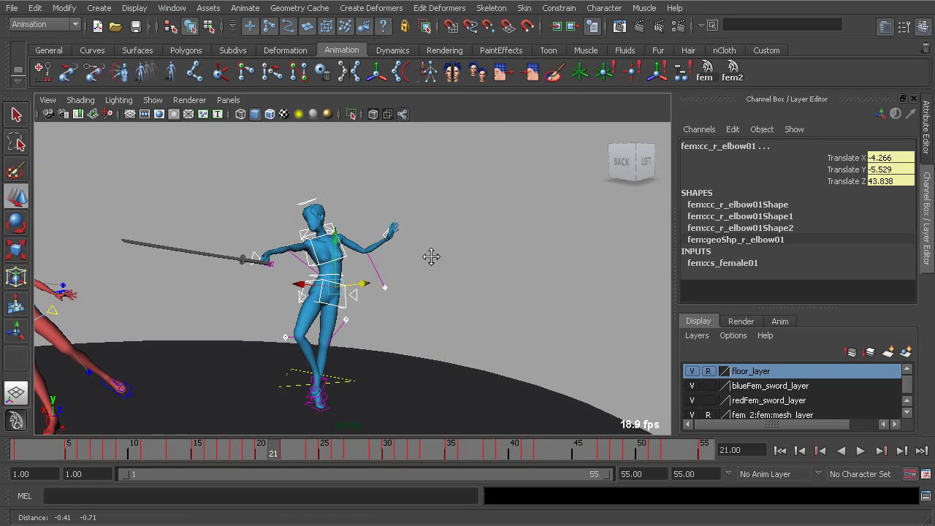
pyautogui.keyDown('alt'); pyautogui.moveTo(428, 256); pyautogui.dragTo(295, 395); pyautogui.keyUp('alt')
pyautogui.moveTo(272, 448)
pyautogui.mouseDown()
pyautogui.moveTo(261, 449)
pyautogui.moveTo(275, 448)
pyautogui.mouseUp()
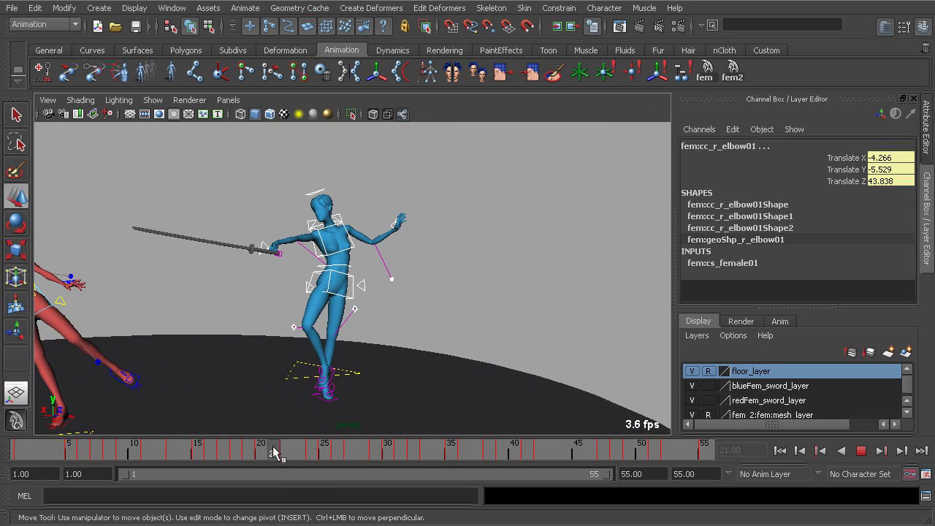
pyautogui.keyDown('alt'); pyautogui.moveTo(344, 388); pyautogui.dragTo(433, 323); pyautogui.keyUp('alt')
pyautogui.click(385, 351)
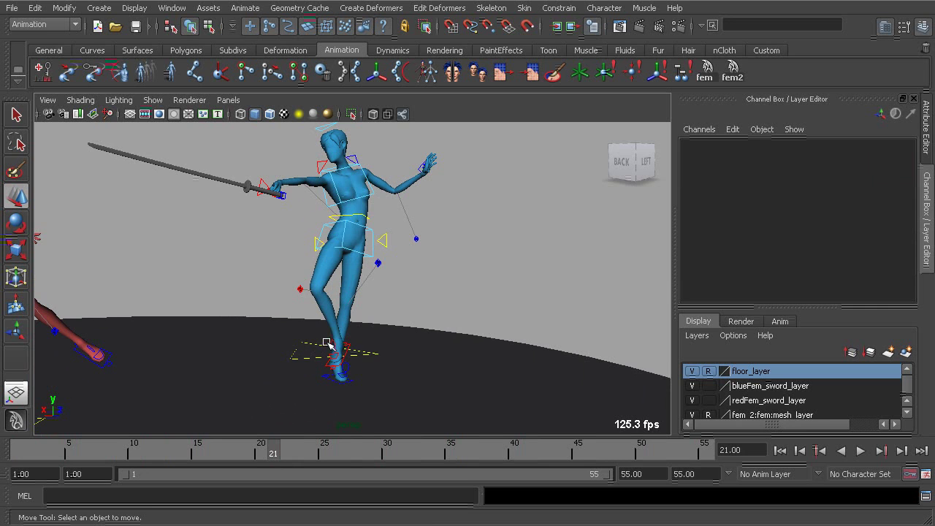
pyautogui.moveTo(326, 343)
pyautogui.keyDown('alt'); pyautogui.mouseDown()
pyautogui.moveTo(348, 338)
pyautogui.moveTo(365, 375)
pyautogui.moveTo(401, 359)
pyautogui.moveTo(343, 341)
pyautogui.moveTo(341, 360)
pyautogui.moveTo(363, 344)
pyautogui.mouseUp(); pyautogui.keyUp('alt')
# Shift the cc_r_leg01 foot control slightly right and rotate it to a new angle.
pyautogui.click(351, 349)
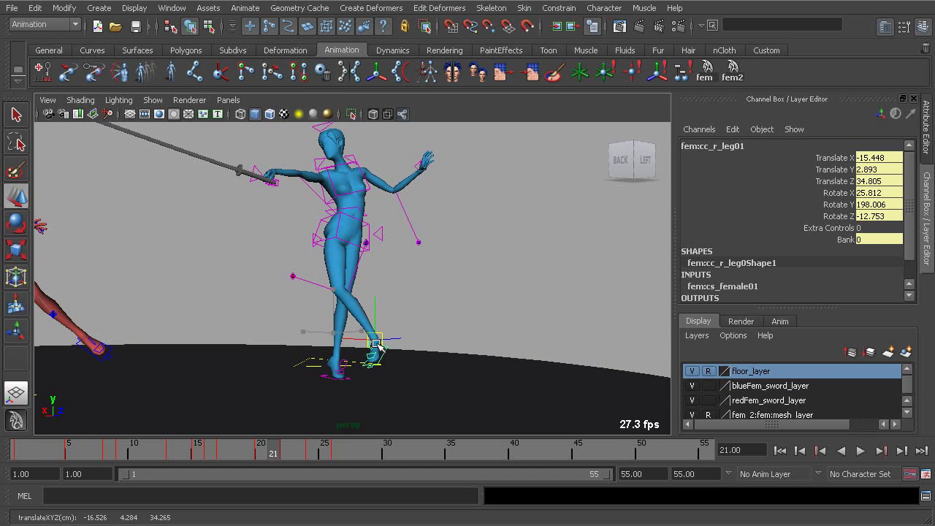
pyautogui.moveTo(380, 347)
pyautogui.keyDown('alt'); pyautogui.mouseDown()
pyautogui.moveTo(387, 344)
pyautogui.moveTo(348, 282)
pyautogui.mouseUp(); pyautogui.keyUp('alt')
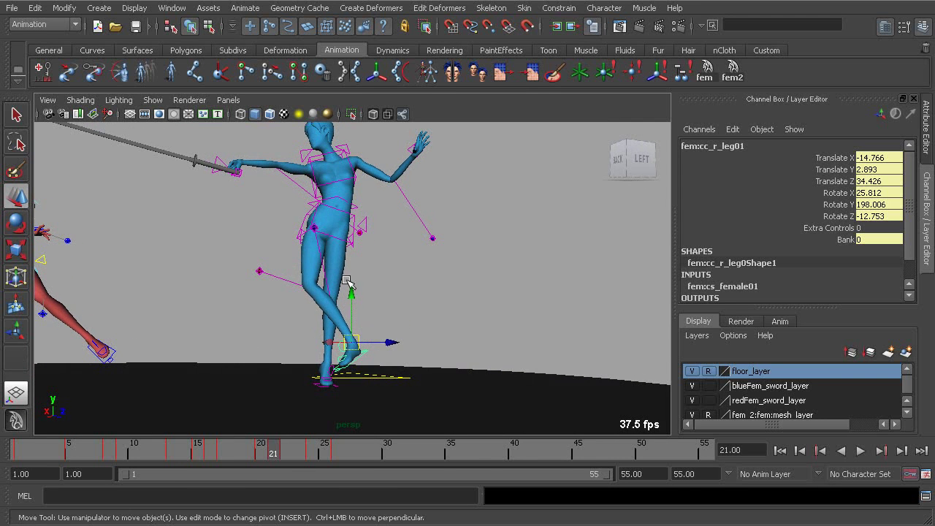
pyautogui.moveTo(354, 343); pyautogui.dragTo(356, 344)
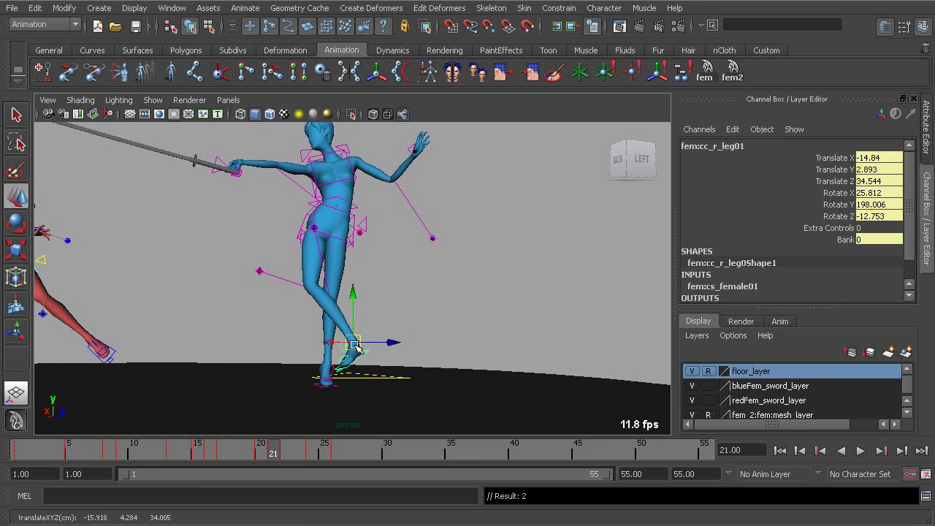
pyautogui.press('e')
pyautogui.moveTo(351, 388)
pyautogui.mouseDown()
pyautogui.moveTo(371, 395)
pyautogui.moveTo(276, 250)
pyautogui.mouseUp()
# Pick the cc_r_knee01 knee control with the Move tool and play back the lunge.
pyautogui.click(320, 281)
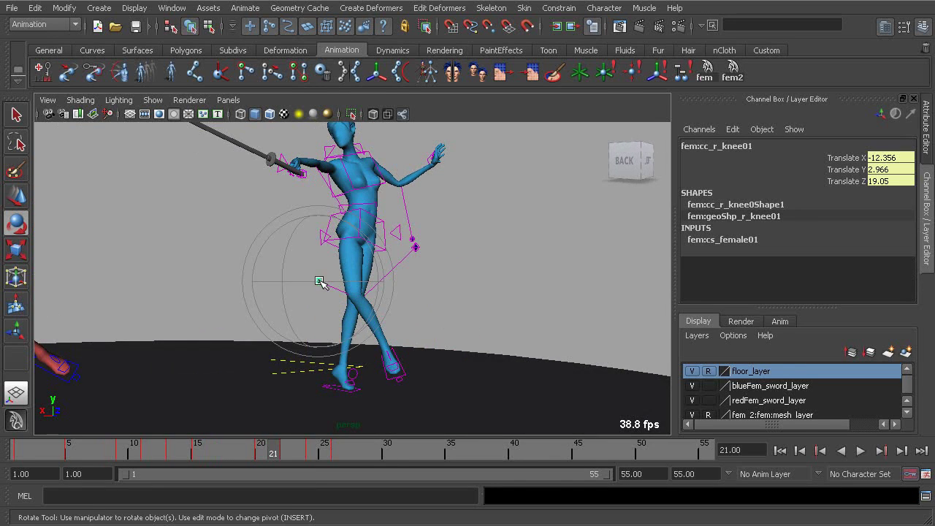
pyautogui.moveTo(319, 281)
pyautogui.keyDown('alt'); pyautogui.mouseDown()
pyautogui.moveTo(313, 344)
pyautogui.moveTo(341, 370)
pyautogui.mouseUp(); pyautogui.keyUp('alt')
pyautogui.press('w')
pyautogui.keyDown('alt'); pyautogui.moveTo(411, 383); pyautogui.dragTo(365, 340); pyautogui.keyUp('alt')
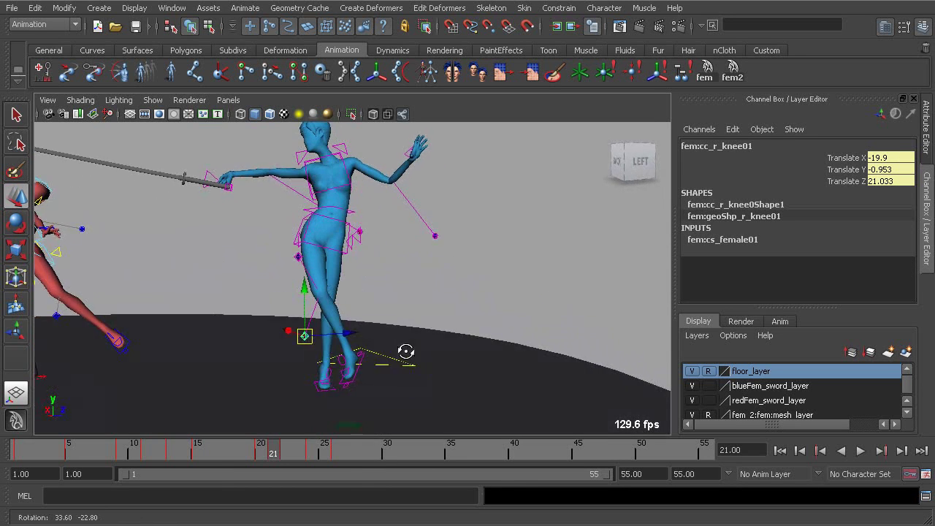
pyautogui.hotkey('alt', 'v')
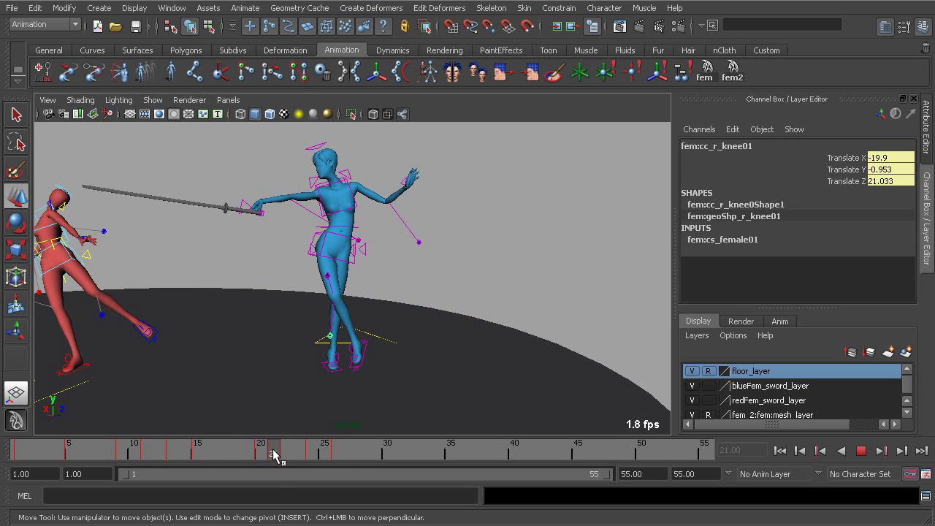
# Go to frame 23 and frame both fighters, zoomed in on the heroine.
pyautogui.moveTo(285, 454); pyautogui.dragTo(273, 453)
pyautogui.keyDown('alt'); pyautogui.moveTo(273, 343); pyautogui.dragTo(285, 386); pyautogui.keyUp('alt')
pyautogui.moveTo(273, 453)
pyautogui.mouseDown()
pyautogui.moveTo(288, 455)
pyautogui.moveTo(274, 453)
pyautogui.mouseUp()
pyautogui.keyDown('alt'); pyautogui.moveTo(276, 348); pyautogui.dragTo(351, 324); pyautogui.keyUp('alt')
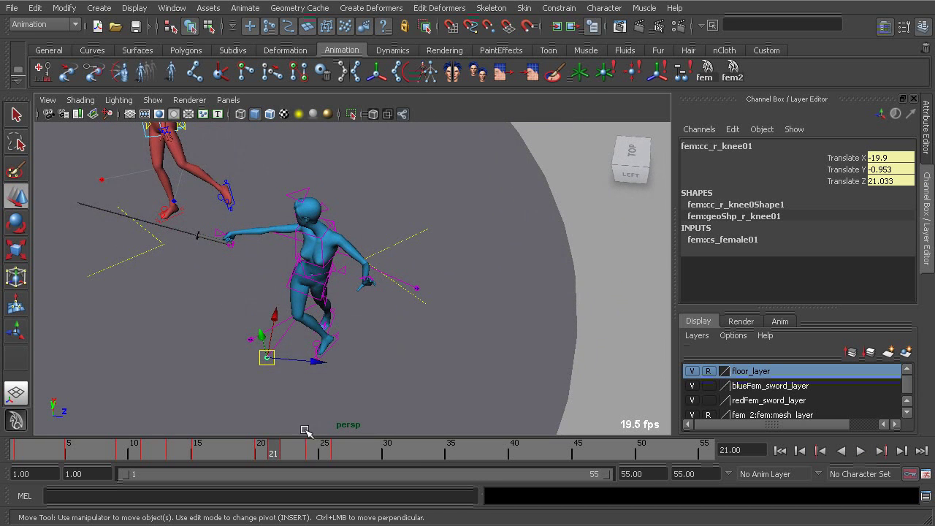
pyautogui.click(285, 454)
pyautogui.click(299, 455)
pyautogui.keyDown('alt'); pyautogui.moveTo(299, 343); pyautogui.dragTo(343, 314); pyautogui.keyUp('alt')
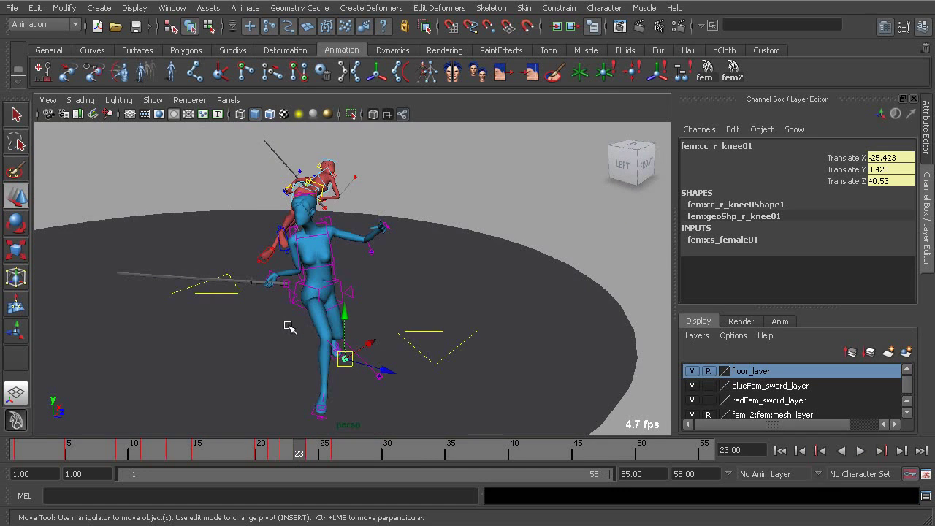
pyautogui.keyDown('alt'); pyautogui.moveTo(343, 315); pyautogui.dragTo(337, 310, button='right'); pyautogui.keyUp('alt')
pyautogui.keyDown('alt'); pyautogui.moveTo(338, 310); pyautogui.dragTo(330, 273); pyautogui.keyUp('alt')
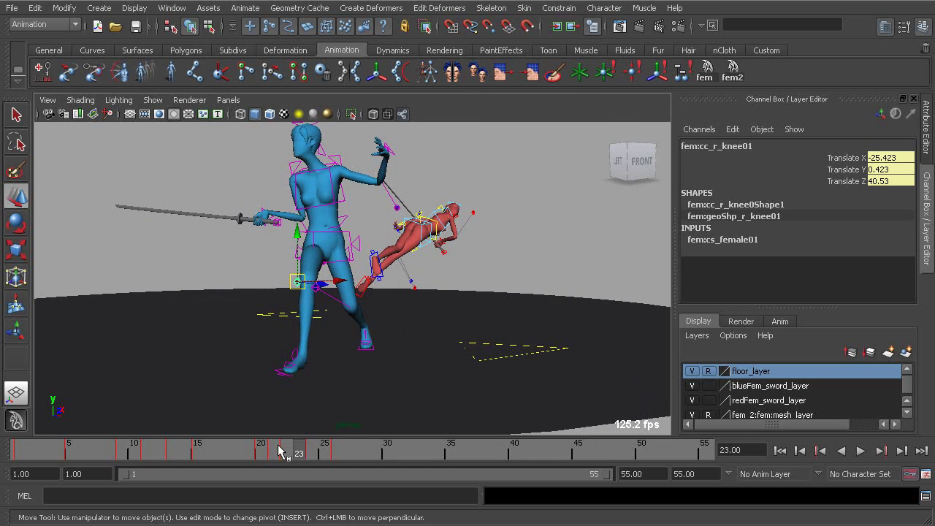
pyautogui.moveTo(278, 450); pyautogui.dragTo(300, 453)
pyautogui.keyDown('alt'); pyautogui.moveTo(252, 252); pyautogui.dragTo(268, 257); pyautogui.keyUp('alt')
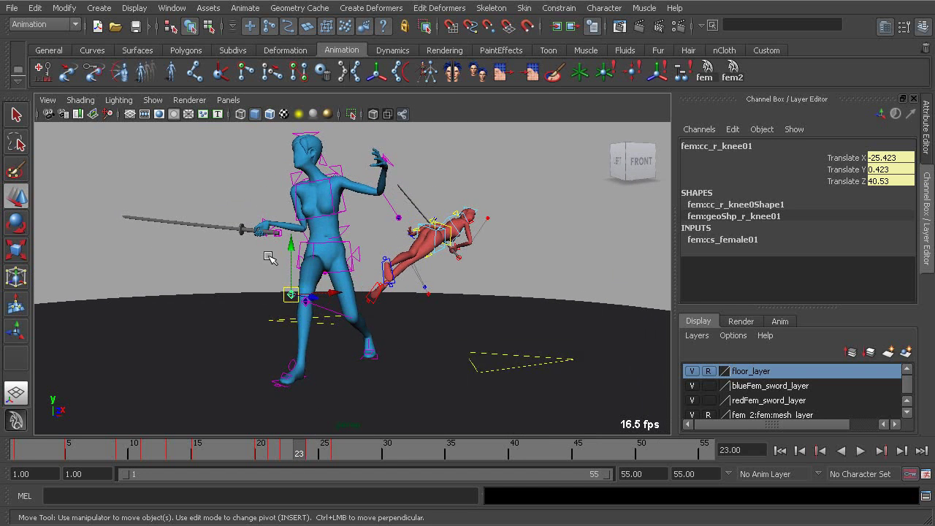
pyautogui.keyDown('alt'); pyautogui.moveTo(268, 257); pyautogui.dragTo(395, 278, button='right'); pyautogui.keyUp('alt')
# Rotate the cc_COG01 hip control to rebalance the torso, checking it with playback.
pyautogui.click(358, 267)
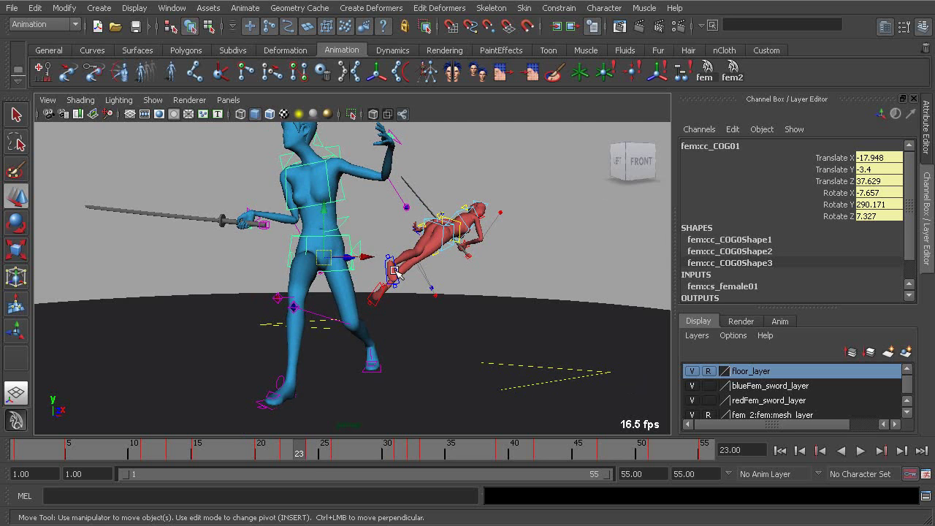
pyautogui.press('e')
pyautogui.moveTo(371, 226); pyautogui.dragTo(378, 271)
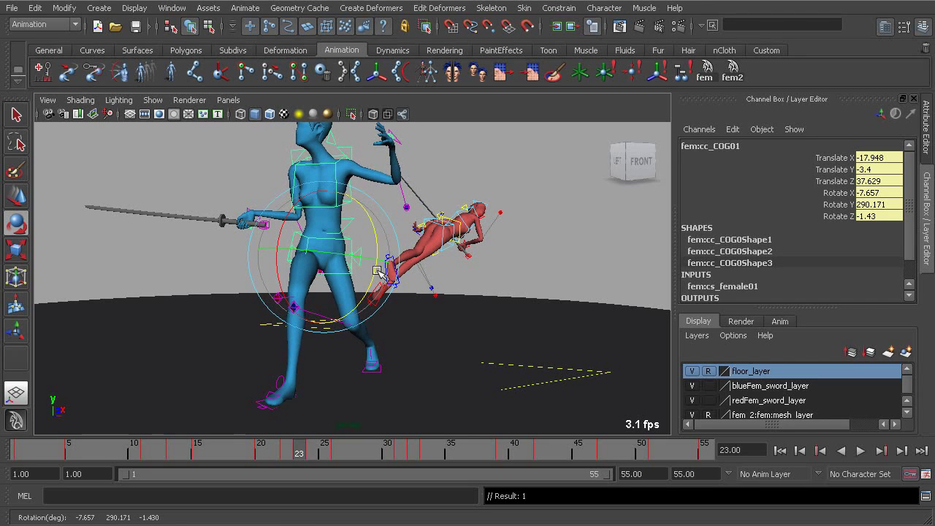
pyautogui.moveTo(295, 453)
pyautogui.mouseDown()
pyautogui.moveTo(286, 455)
pyautogui.moveTo(312, 455)
pyautogui.moveTo(287, 456)
pyautogui.moveTo(301, 457)
pyautogui.mouseUp()
pyautogui.hotkey('alt', 'v')
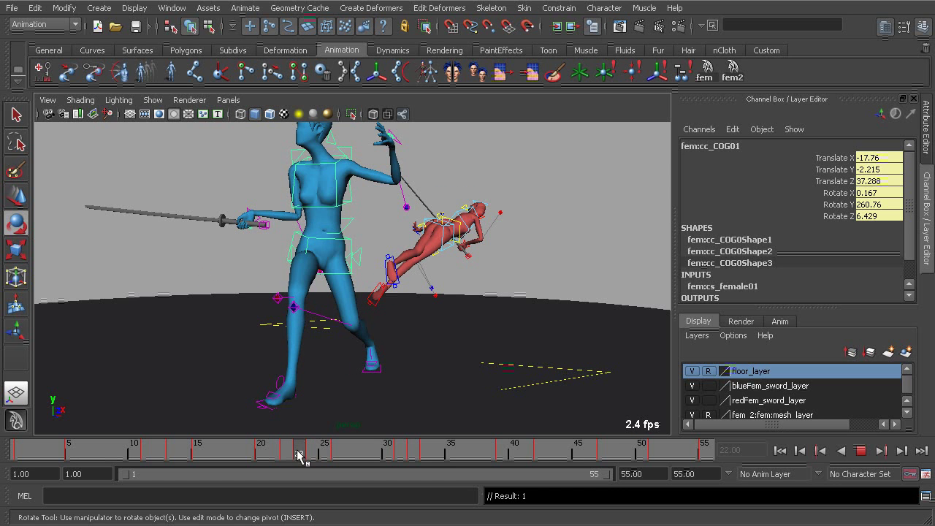
pyautogui.hotkey('alt', 'v')
pyautogui.moveTo(373, 222); pyautogui.dragTo(373, 222)
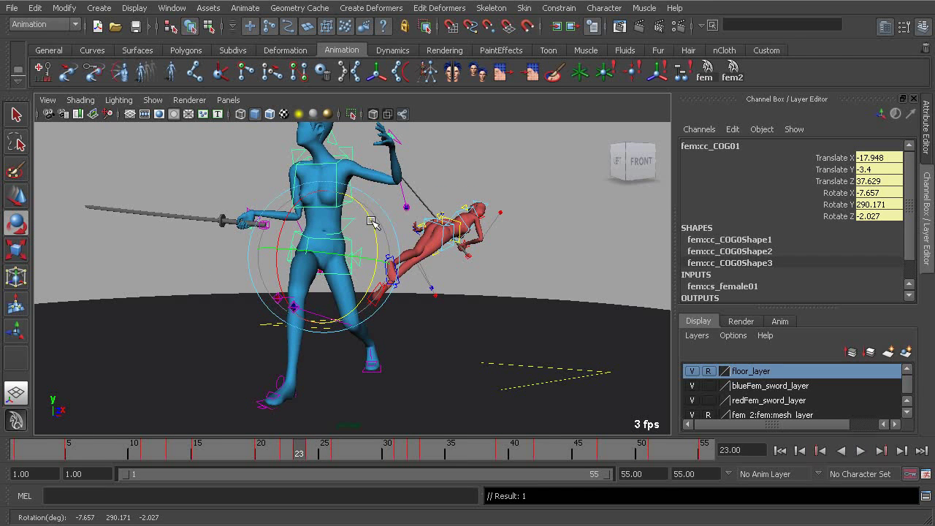
pyautogui.click(370, 161)
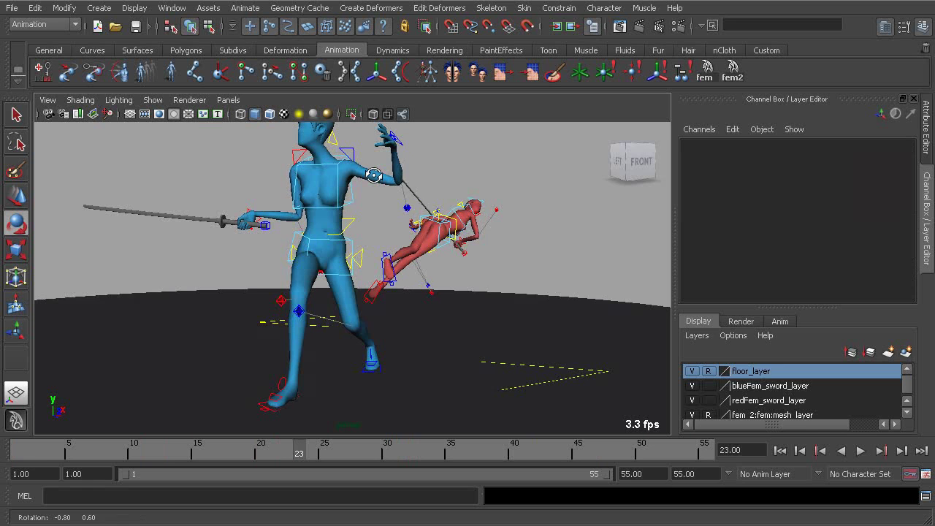
# Rotate the cc_chest01 control to angle the torso and review the result.
pyautogui.click(356, 203)
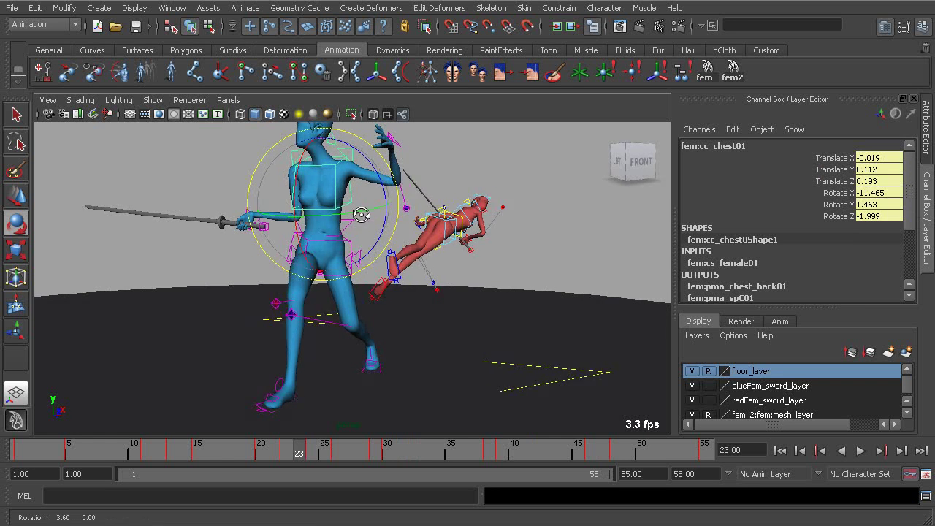
pyautogui.moveTo(355, 202); pyautogui.dragTo(345, 196)
pyautogui.hotkey('alt', 'v')
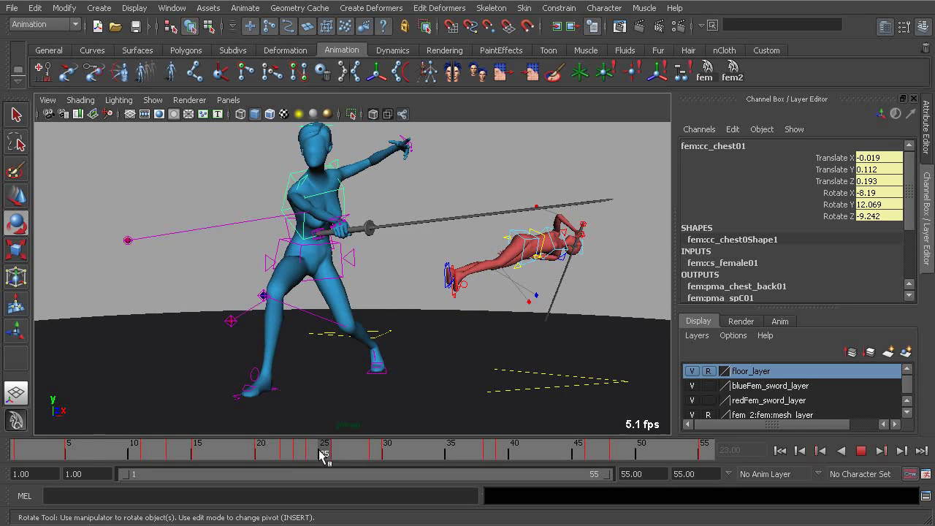
pyautogui.moveTo(321, 455)
pyautogui.mouseDown()
pyautogui.moveTo(288, 453)
pyautogui.moveTo(323, 456)
pyautogui.moveTo(344, 407)
pyautogui.moveTo(362, 415)
pyautogui.moveTo(328, 405)
pyautogui.moveTo(330, 426)
pyautogui.moveTo(288, 455)
pyautogui.moveTo(299, 454)
pyautogui.moveTo(333, 403)
pyautogui.moveTo(231, 262)
pyautogui.mouseUp()
# Go to frame 23 and select the heroine's cc_r_arm01 sword-arm control.
pyautogui.click(313, 454)
pyautogui.click(214, 219)
pyautogui.moveTo(215, 219)
pyautogui.keyDown('alt'); pyautogui.mouseDown()
pyautogui.moveTo(241, 286)
pyautogui.moveTo(309, 282)
pyautogui.moveTo(282, 309)
pyautogui.moveTo(315, 278)
pyautogui.mouseUp(); pyautogui.keyUp('alt')
pyautogui.click(276, 274)
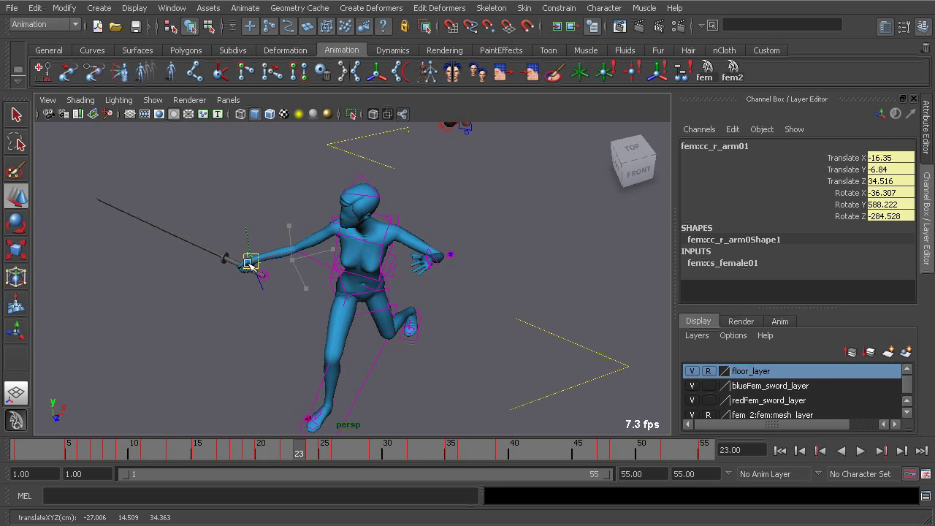
pyautogui.keyDown('alt'); pyautogui.moveTo(276, 273); pyautogui.dragTo(341, 337); pyautogui.keyUp('alt')
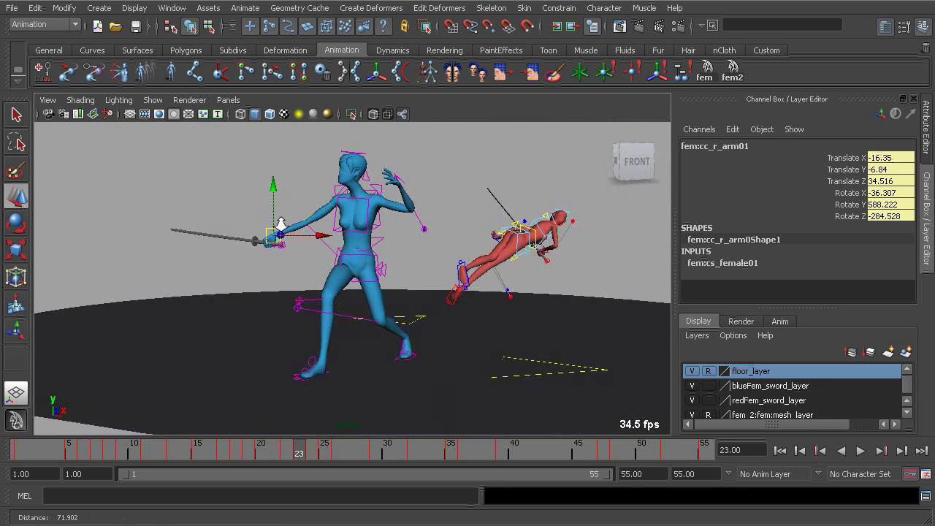
# Review the sword arm's arc across frames 22–28 with playback and scrubbing.
pyautogui.hotkey('alt', 'v')
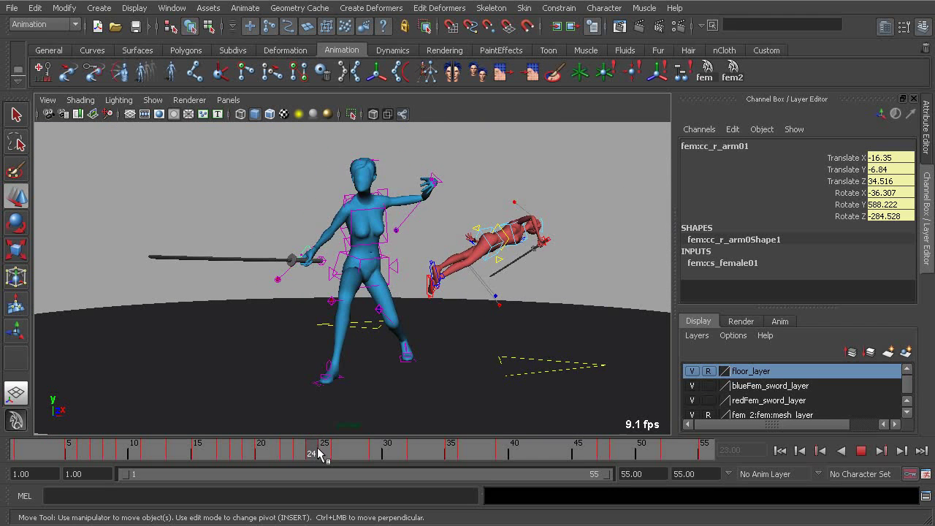
pyautogui.moveTo(307, 452)
pyautogui.mouseDown()
pyautogui.moveTo(284, 445)
pyautogui.moveTo(339, 448)
pyautogui.moveTo(290, 442)
pyautogui.mouseUp()
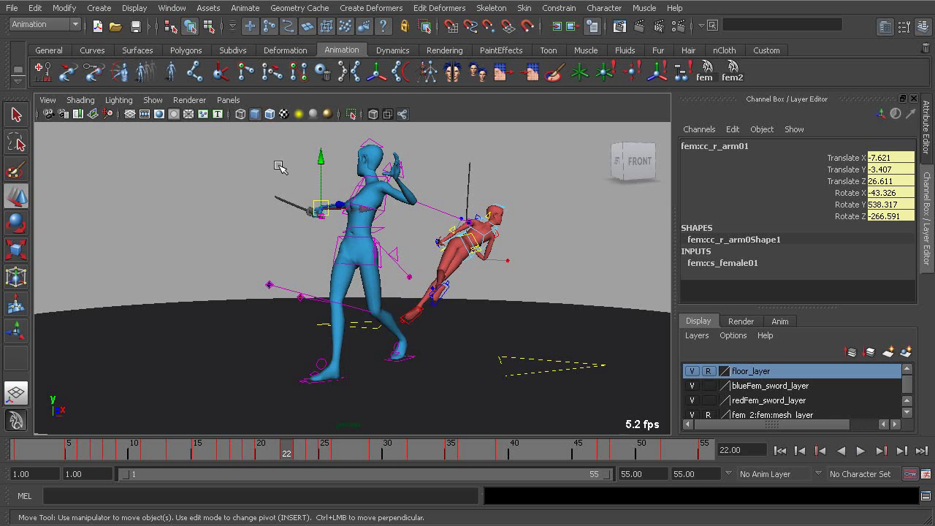
pyautogui.moveTo(229, 453); pyautogui.dragTo(350, 452)
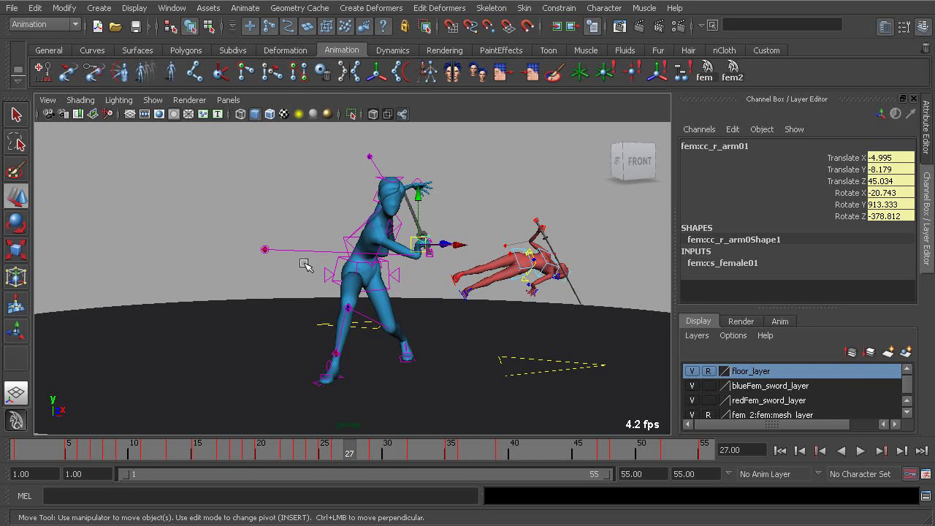
pyautogui.hotkey('alt', 'v')
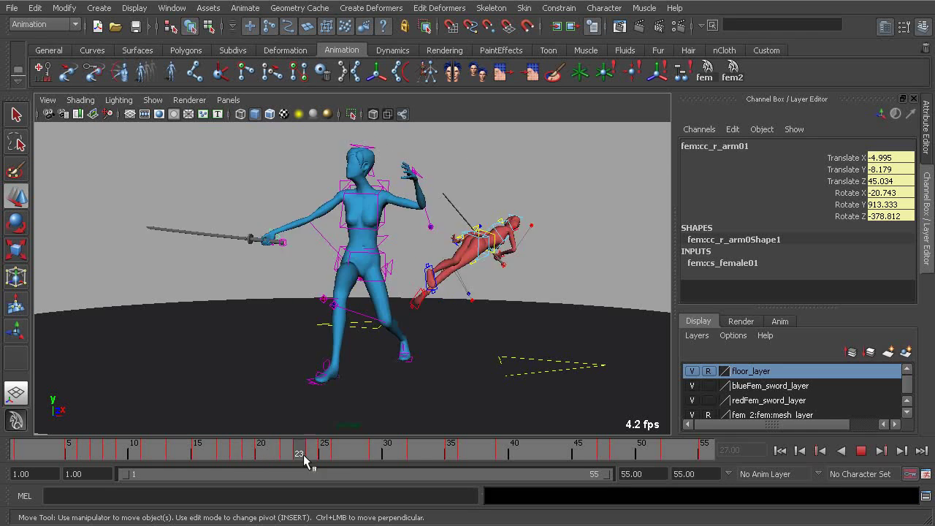
pyautogui.moveTo(285, 455)
pyautogui.mouseDown()
pyautogui.moveTo(310, 457)
pyautogui.moveTo(271, 456)
pyautogui.moveTo(300, 457)
pyautogui.mouseUp()
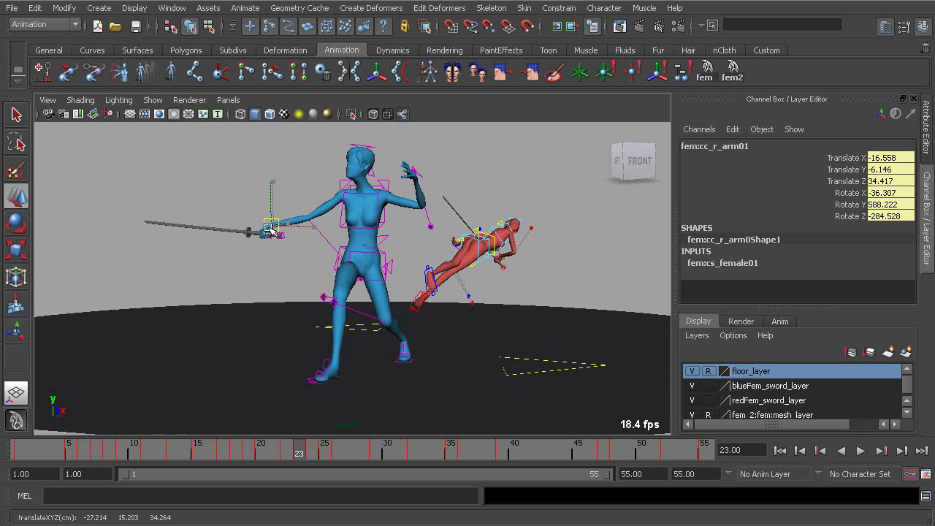
pyautogui.moveTo(298, 441)
pyautogui.mouseDown()
pyautogui.moveTo(263, 451)
pyautogui.moveTo(361, 453)
pyautogui.moveTo(219, 444)
pyautogui.mouseUp()
# Hide NURBS curves so the rig controls disappear from the viewport.
pyautogui.scroll(-3, 290, 306)
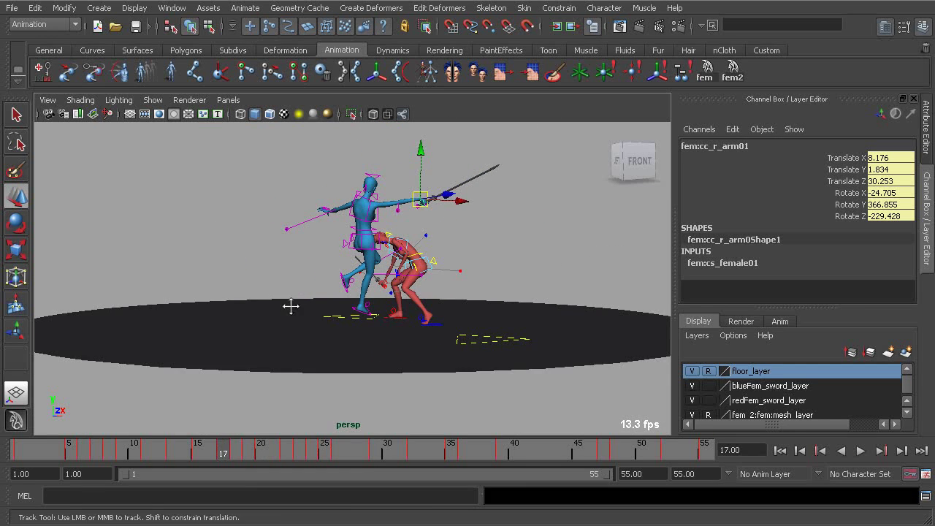
pyautogui.scroll(-1, 285, 314)
pyautogui.click(152, 100)
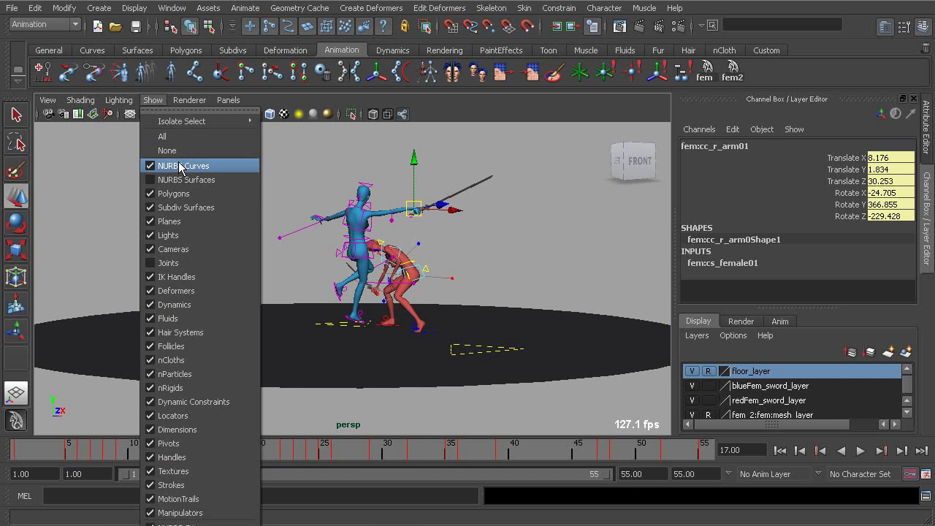
pyautogui.click(179, 166)
pyautogui.scroll(1, 255, 205)
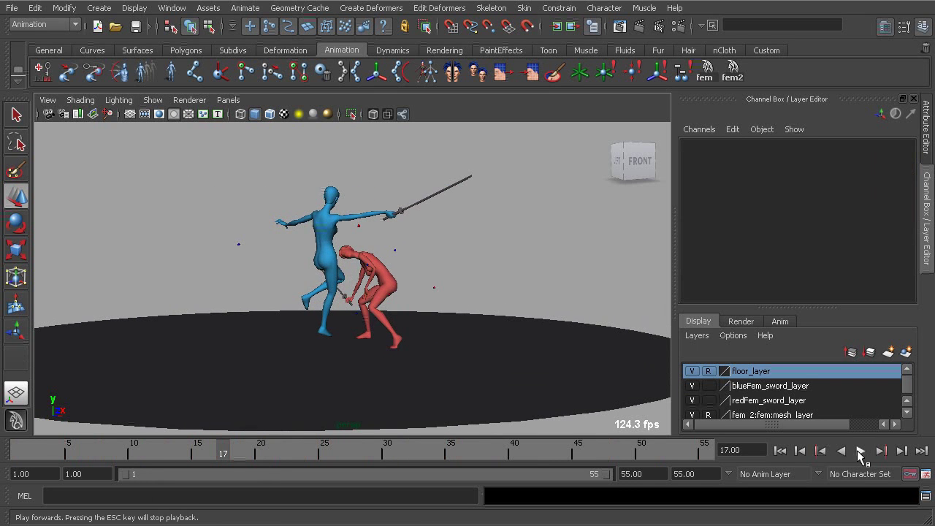
# Play the fight animation while orbiting from overhead down to a low side view.
pyautogui.click(860, 452)
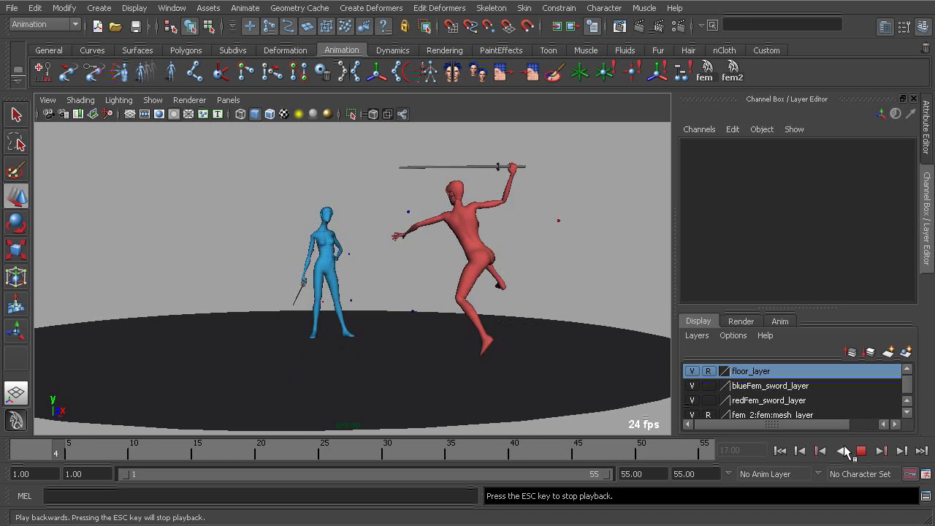
pyautogui.moveTo(516, 373)
pyautogui.keyDown('alt'); pyautogui.mouseDown()
pyautogui.moveTo(392, 298)
pyautogui.moveTo(363, 294)
pyautogui.mouseUp(); pyautogui.keyUp('alt')
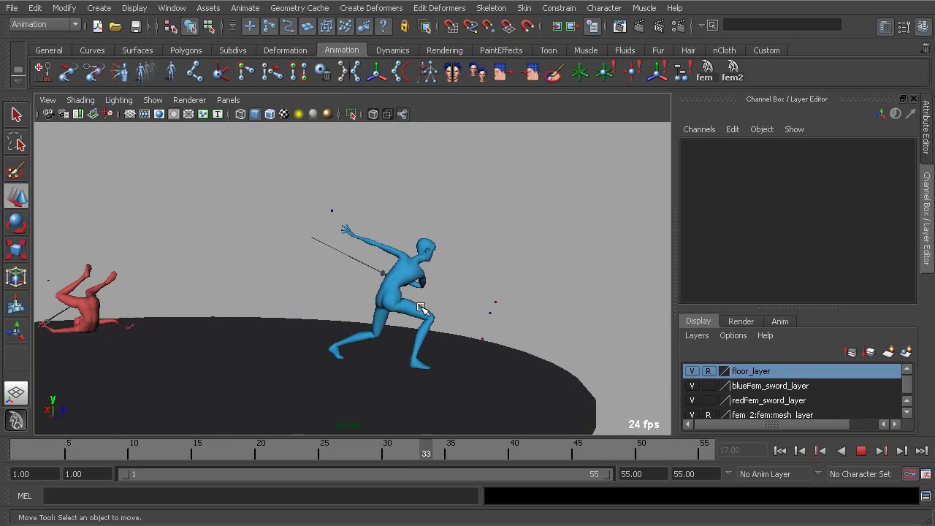
pyautogui.moveTo(423, 309)
pyautogui.keyDown('alt'); pyautogui.mouseDown()
pyautogui.moveTo(223, 313)
pyautogui.moveTo(283, 304)
pyautogui.mouseUp(); pyautogui.keyUp('alt')
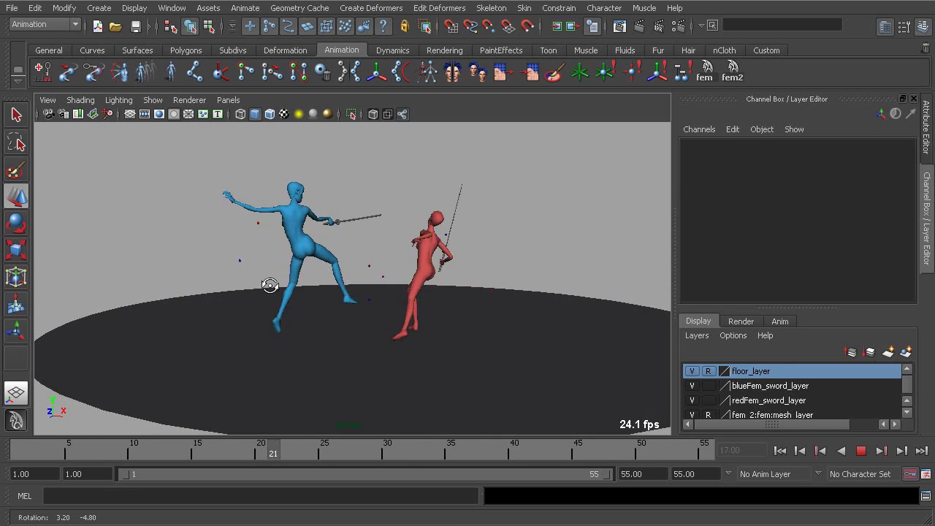
pyautogui.moveTo(359, 298)
pyautogui.keyDown('alt'); pyautogui.mouseDown()
pyautogui.moveTo(296, 305)
pyautogui.moveTo(330, 324)
pyautogui.moveTo(319, 317)
pyautogui.mouseUp(); pyautogui.keyUp('alt')
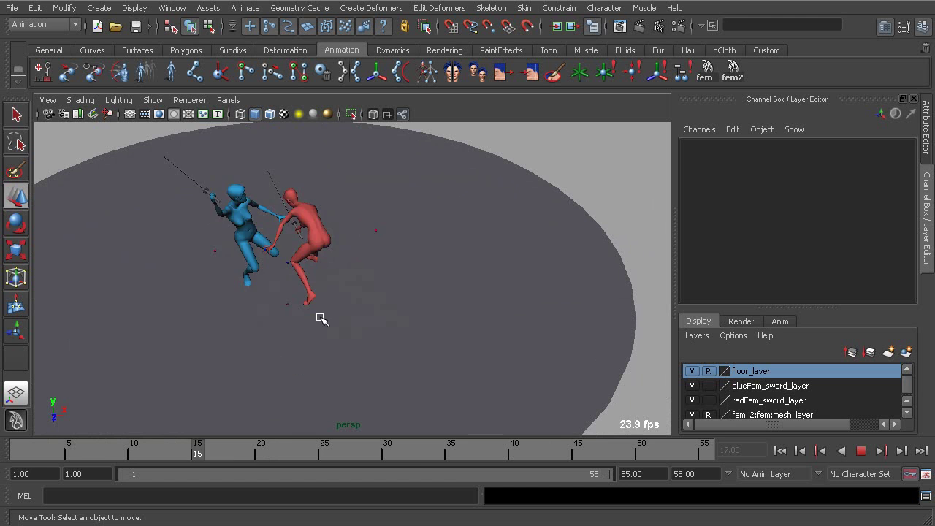
pyautogui.moveTo(463, 307)
pyautogui.keyDown('alt'); pyautogui.mouseDown()
pyautogui.moveTo(440, 328)
pyautogui.moveTo(292, 297)
pyautogui.moveTo(382, 298)
pyautogui.moveTo(294, 271)
pyautogui.moveTo(329, 288)
pyautogui.moveTo(323, 273)
pyautogui.moveTo(416, 262)
pyautogui.moveTo(418, 254)
pyautogui.moveTo(409, 282)
pyautogui.mouseUp(); pyautogui.keyUp('alt')
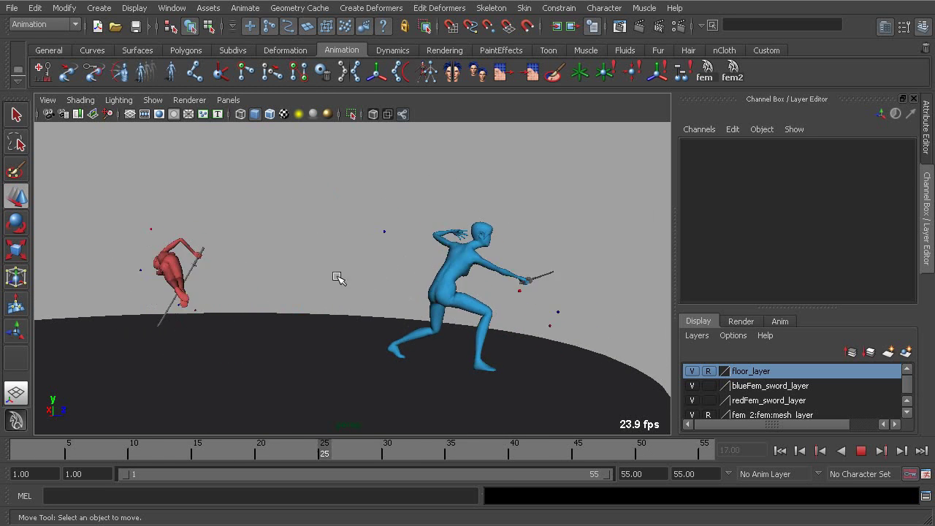
# Orbit and reframe the camera around both fighters during playback.
pyautogui.keyDown('alt'); pyautogui.moveTo(327, 298); pyautogui.dragTo(365, 282); pyautogui.keyUp('alt')
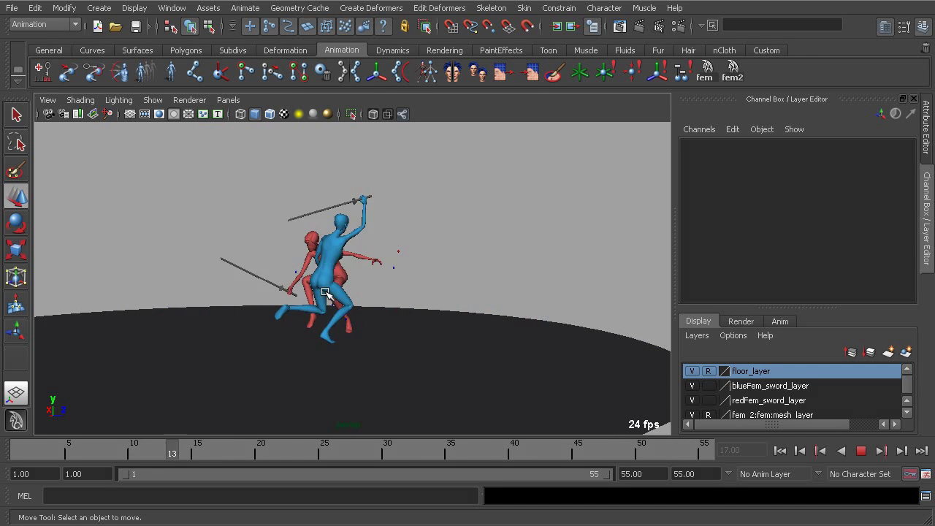
pyautogui.moveTo(255, 293)
pyautogui.keyDown('alt'); pyautogui.mouseDown()
pyautogui.moveTo(336, 297)
pyautogui.moveTo(259, 301)
pyautogui.mouseUp(); pyautogui.keyUp('alt')
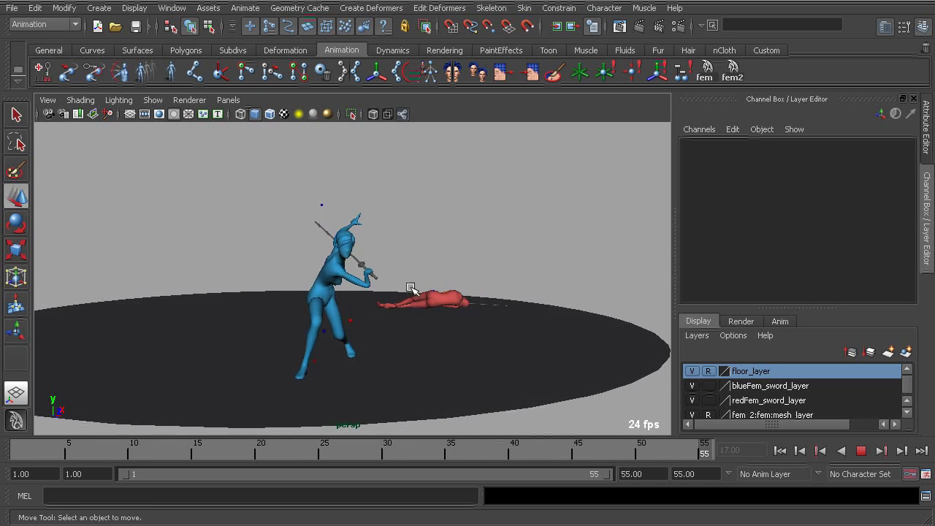
pyautogui.keyDown('alt'); pyautogui.moveTo(411, 288); pyautogui.dragTo(343, 293); pyautogui.keyUp('alt')
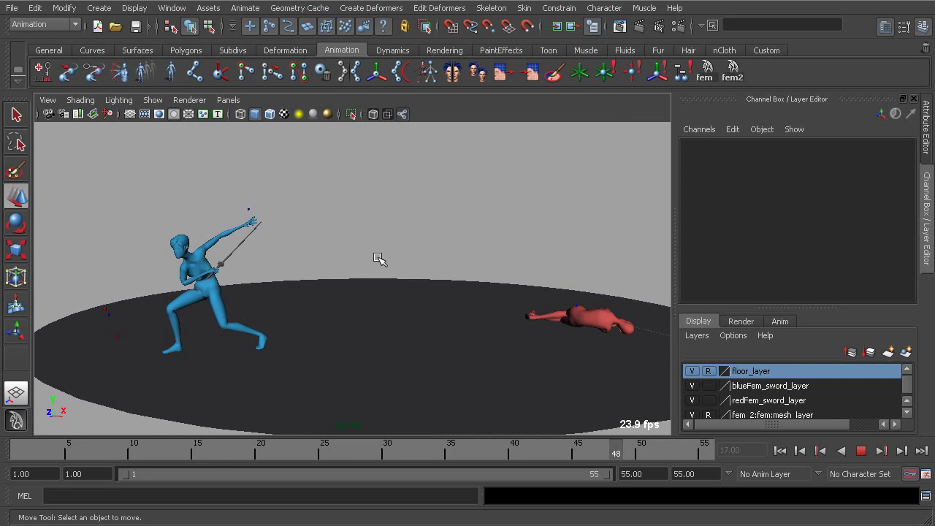
pyautogui.moveTo(391, 261)
pyautogui.keyDown('alt'); pyautogui.mouseDown()
pyautogui.moveTo(309, 265)
pyautogui.moveTo(363, 271)
pyautogui.moveTo(298, 268)
pyautogui.moveTo(300, 278)
pyautogui.mouseUp(); pyautogui.keyUp('alt')
pyautogui.keyDown('alt'); pyautogui.moveTo(300, 278); pyautogui.dragTo(324, 275, button='right'); pyautogui.keyUp('alt')
pyautogui.moveTo(324, 275)
pyautogui.keyDown('alt'); pyautogui.mouseDown()
pyautogui.moveTo(326, 267)
pyautogui.moveTo(387, 297)
pyautogui.moveTo(343, 271)
pyautogui.mouseUp(); pyautogui.keyUp('alt')
pyautogui.keyDown('alt'); pyautogui.moveTo(343, 271); pyautogui.dragTo(331, 260, button='middle'); pyautogui.keyUp('alt')
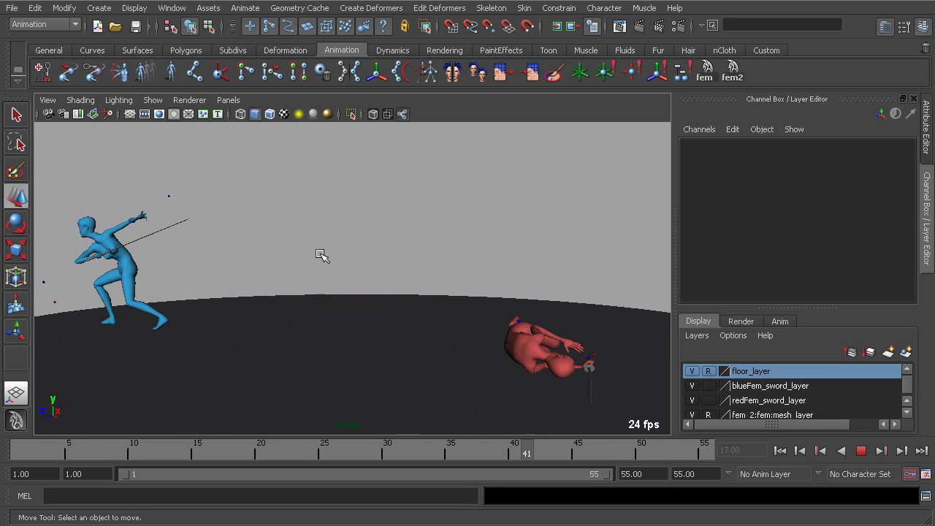
pyautogui.moveTo(322, 255)
pyautogui.keyDown('alt'); pyautogui.mouseDown()
pyautogui.moveTo(384, 272)
pyautogui.moveTo(359, 265)
pyautogui.moveTo(369, 277)
pyautogui.mouseUp(); pyautogui.keyUp('alt')
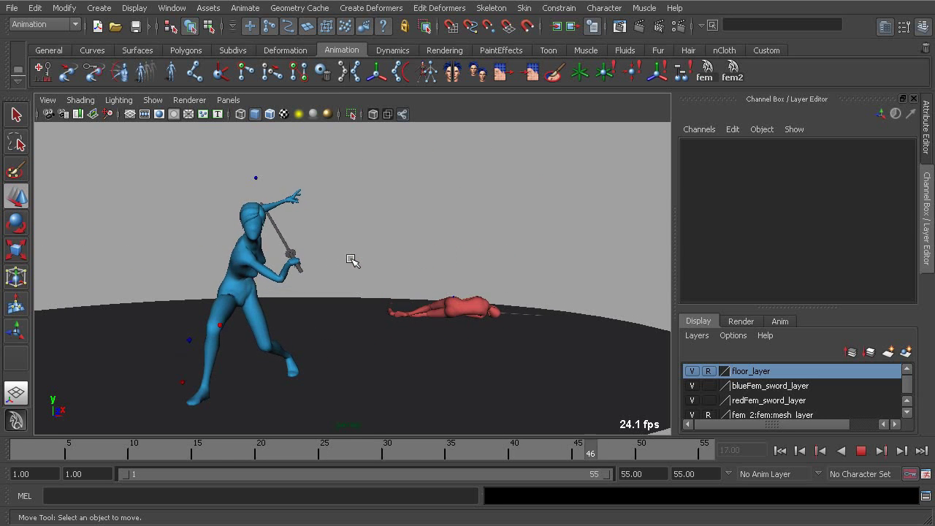
pyautogui.moveTo(475, 303)
pyautogui.keyDown('alt'); pyautogui.mouseDown()
pyautogui.moveTo(359, 293)
pyautogui.moveTo(455, 313)
pyautogui.mouseUp(); pyautogui.keyUp('alt')
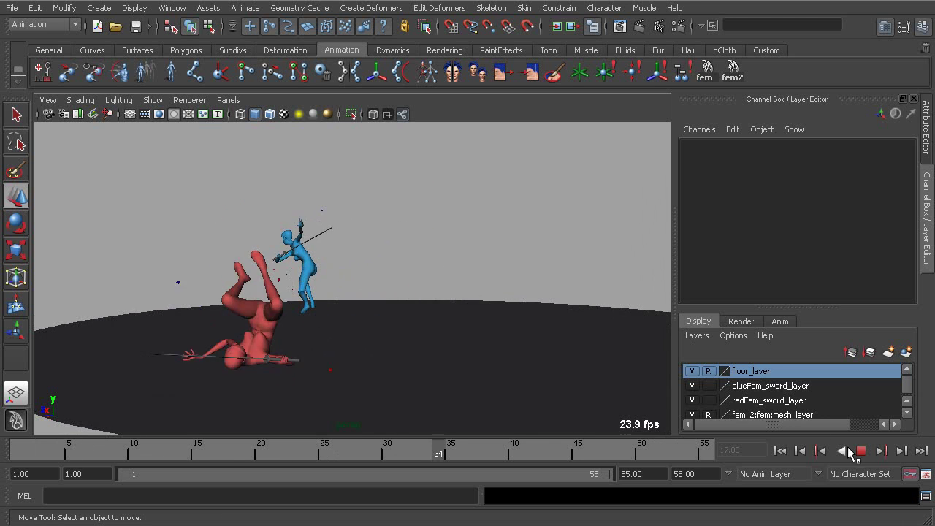
# Stop playback, check poses across frames 18–36, then resume playing.
pyautogui.click(860, 451)
pyautogui.keyDown('alt'); pyautogui.moveTo(376, 325); pyautogui.dragTo(354, 299); pyautogui.keyUp('alt')
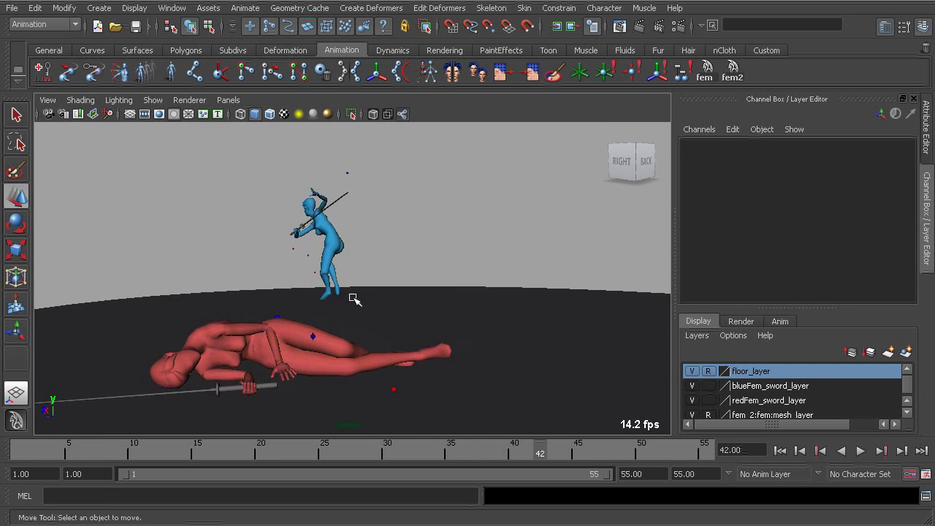
pyautogui.moveTo(354, 299)
pyautogui.keyDown('alt'); pyautogui.mouseDown(button='right')
pyautogui.moveTo(412, 271)
pyautogui.moveTo(382, 285)
pyautogui.moveTo(336, 276)
pyautogui.mouseUp(button='right'); pyautogui.keyUp('alt')
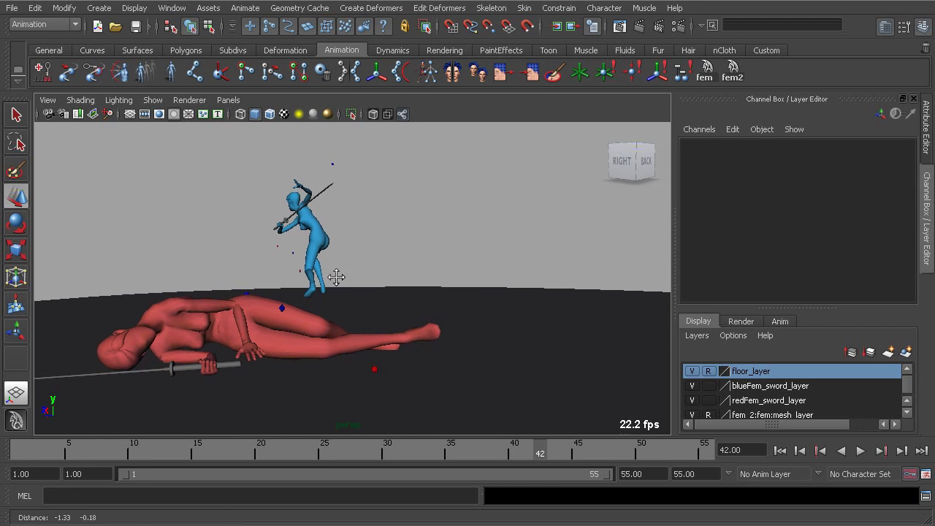
pyautogui.moveTo(234, 450)
pyautogui.mouseDown()
pyautogui.moveTo(462, 473)
pyautogui.moveTo(540, 468)
pyautogui.mouseUp()
pyautogui.hotkey('alt', 'v')
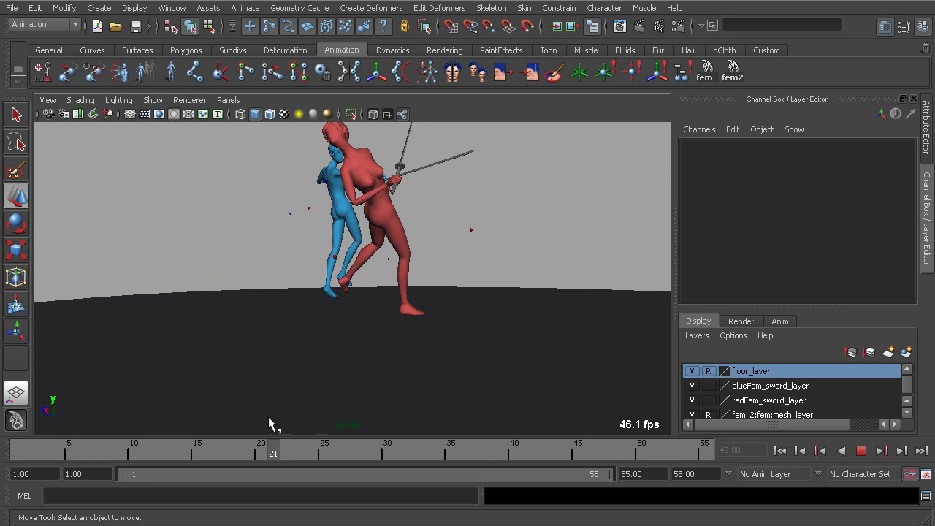
# Stop playback at frame 41, return to the first frame, and orbit around the fighters.
pyautogui.press('Escape')
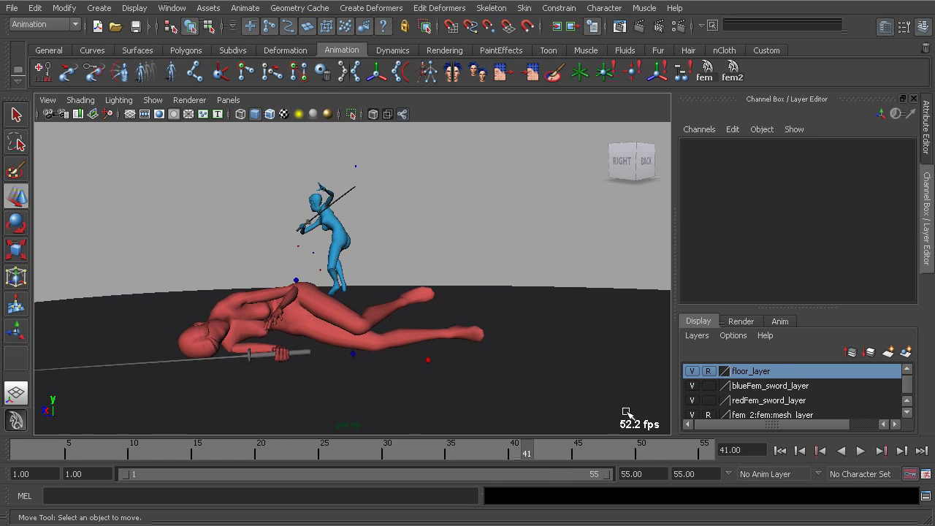
pyautogui.click(780, 452)
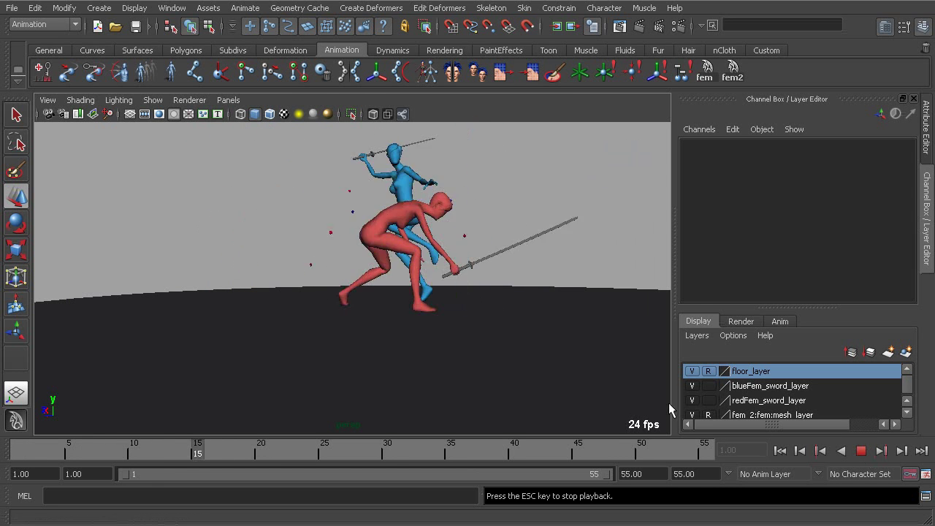
pyautogui.keyDown('alt'); pyautogui.moveTo(386, 293); pyautogui.dragTo(326, 294, button='middle'); pyautogui.keyUp('alt')
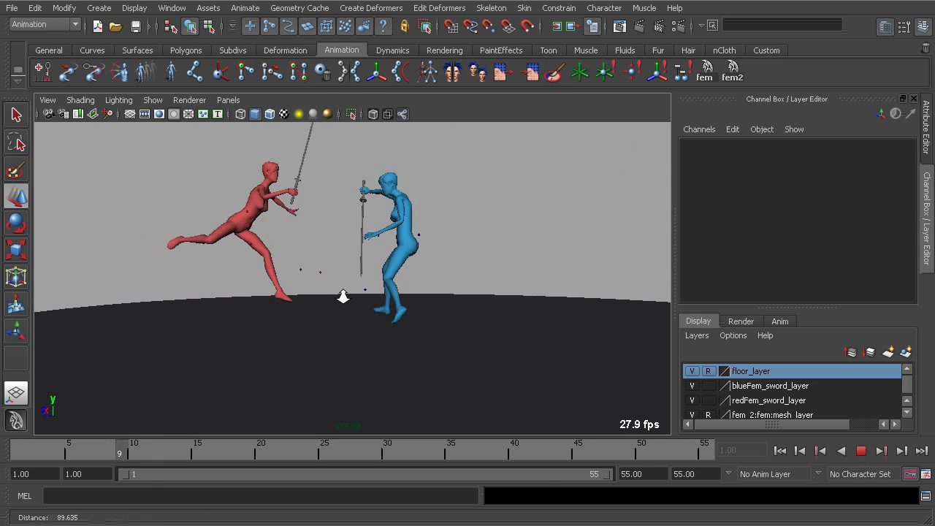
pyautogui.keyDown('alt'); pyautogui.moveTo(340, 296); pyautogui.dragTo(346, 294); pyautogui.keyUp('alt')
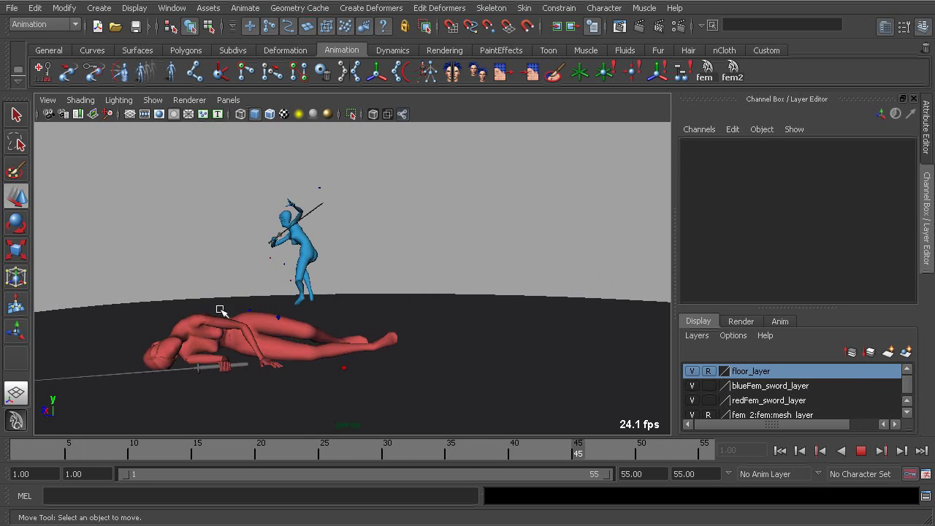
pyautogui.keyDown('alt'); pyautogui.moveTo(224, 309); pyautogui.dragTo(424, 292); pyautogui.keyUp('alt')
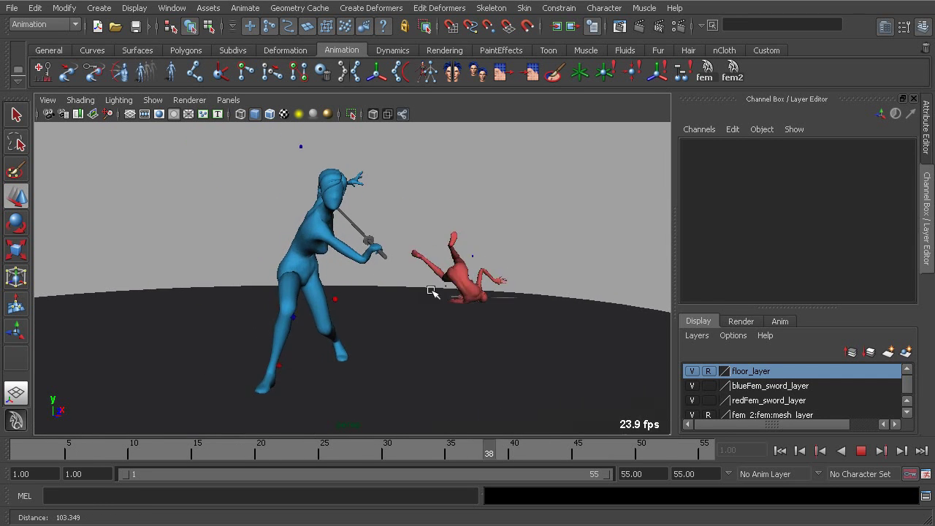
# Pan, dolly and orbit the camera closer to view the duel from a lower angle.
pyautogui.keyDown('alt'); pyautogui.moveTo(409, 296); pyautogui.dragTo(389, 291, button='middle'); pyautogui.keyUp('alt')
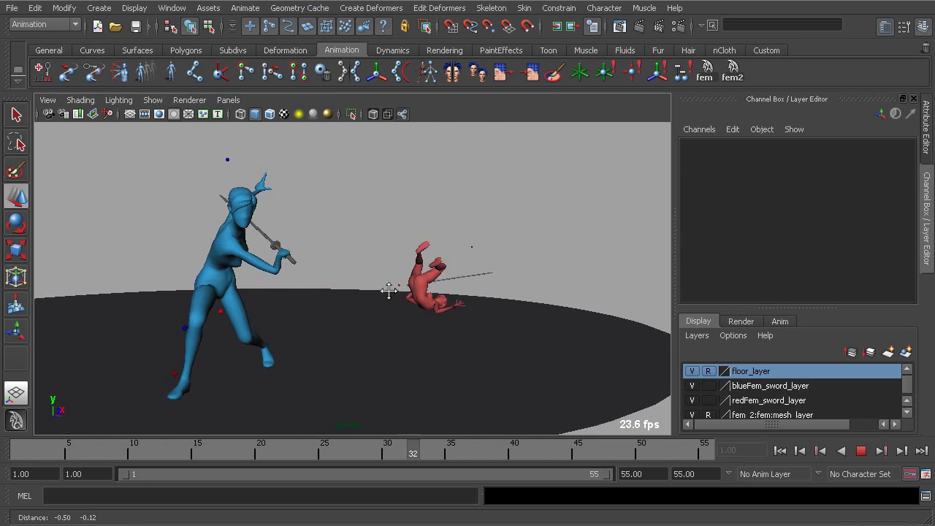
pyautogui.keyDown('alt'); pyautogui.moveTo(355, 236); pyautogui.dragTo(349, 278, button='right'); pyautogui.keyUp('alt')
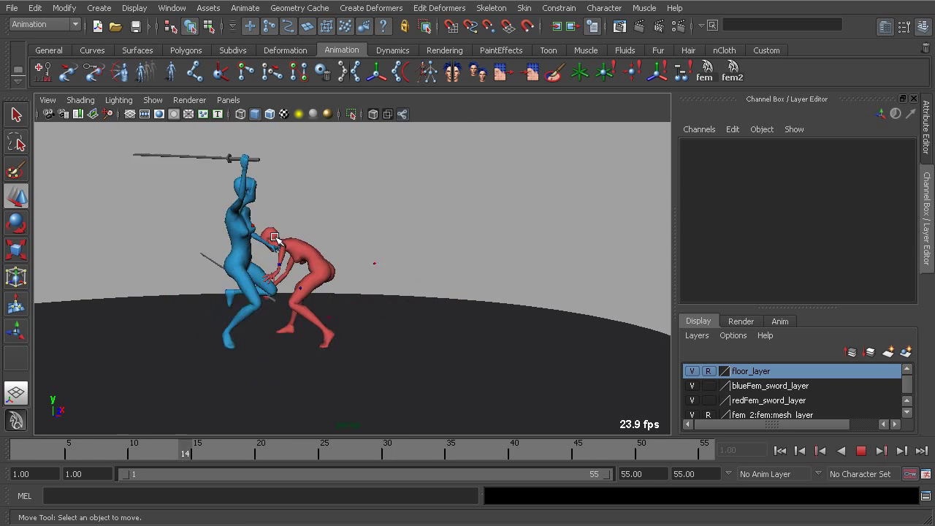
pyautogui.moveTo(347, 249)
pyautogui.keyDown('alt'); pyautogui.mouseDown()
pyautogui.moveTo(344, 289)
pyautogui.moveTo(328, 302)
pyautogui.moveTo(302, 298)
pyautogui.mouseUp(); pyautogui.keyUp('alt')
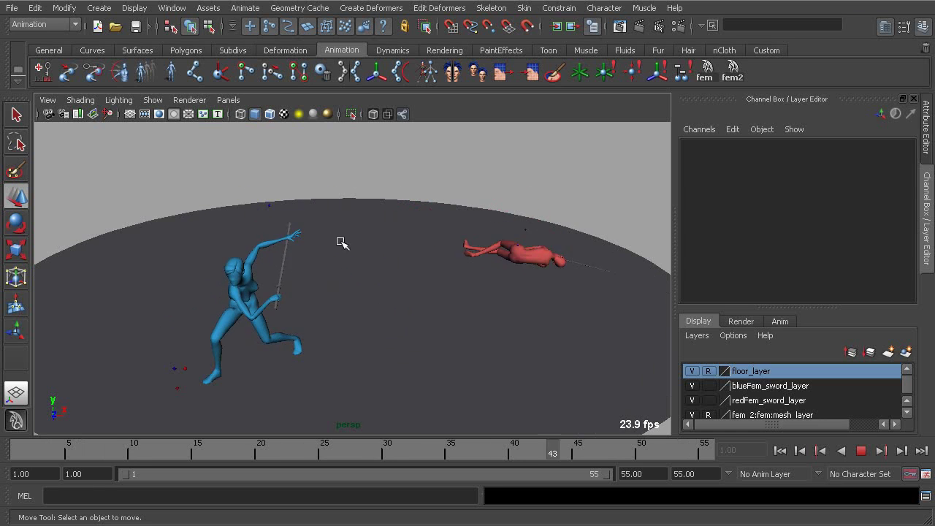
pyautogui.keyDown('alt'); pyautogui.moveTo(348, 286); pyautogui.dragTo(351, 271); pyautogui.keyUp('alt')
pyautogui.keyDown('alt'); pyautogui.moveTo(346, 269); pyautogui.dragTo(363, 271, button='right'); pyautogui.keyUp('alt')
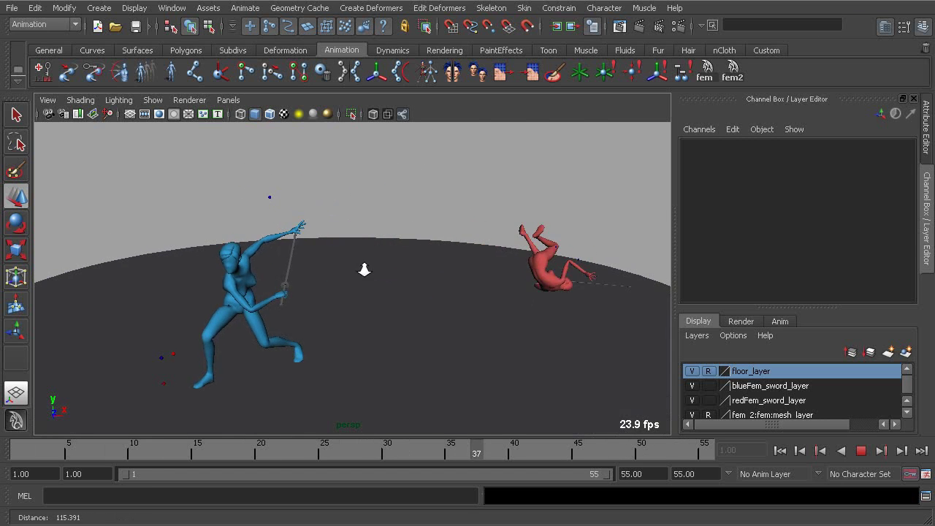
pyautogui.keyDown('alt'); pyautogui.moveTo(433, 248); pyautogui.dragTo(436, 304, button='right'); pyautogui.keyUp('alt')
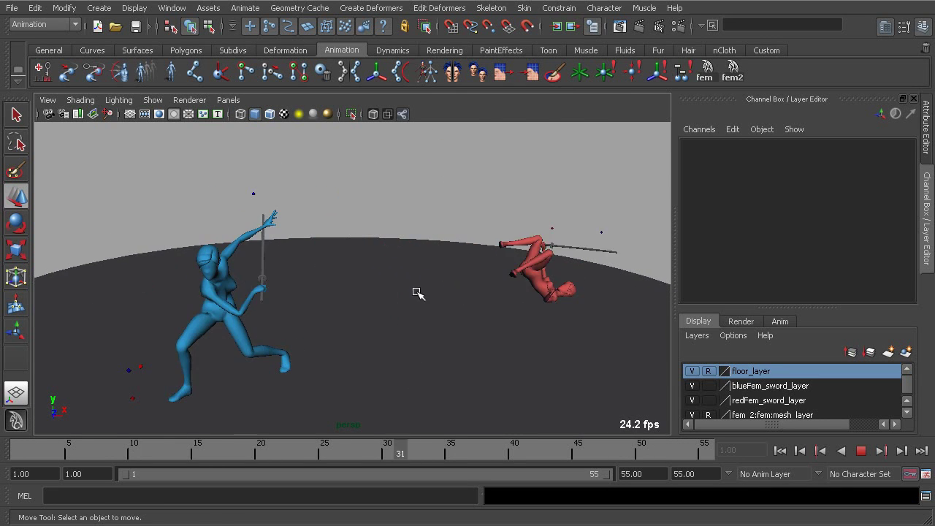
pyautogui.keyDown('alt'); pyautogui.moveTo(417, 292); pyautogui.dragTo(429, 284); pyautogui.keyUp('alt')
pyautogui.keyDown('alt'); pyautogui.moveTo(428, 282); pyautogui.dragTo(415, 285, button='middle'); pyautogui.keyUp('alt')
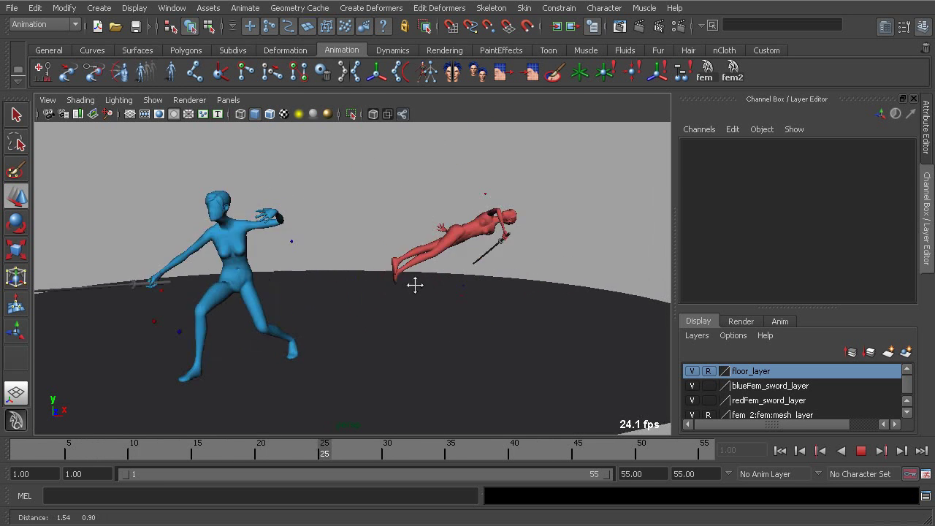